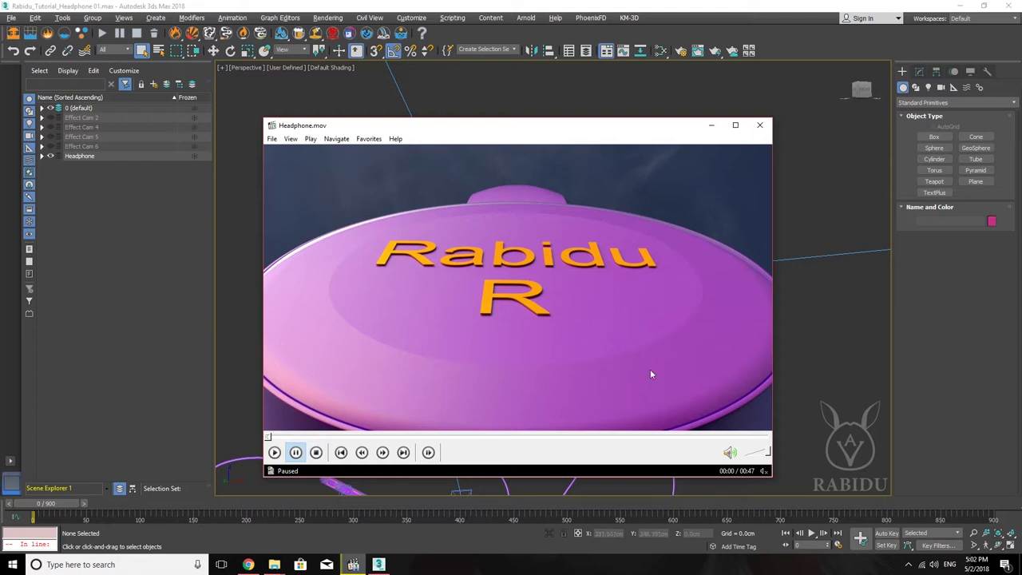
# Play Headphone.mov to its end in QuickTime Player, then close the player.
pyautogui.press('space')
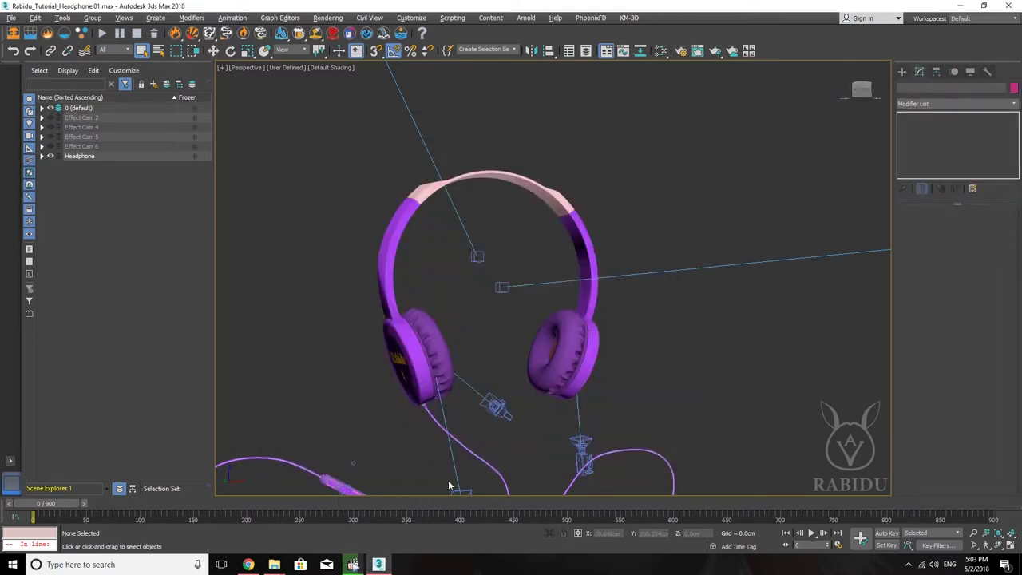
pyautogui.click(352, 564)
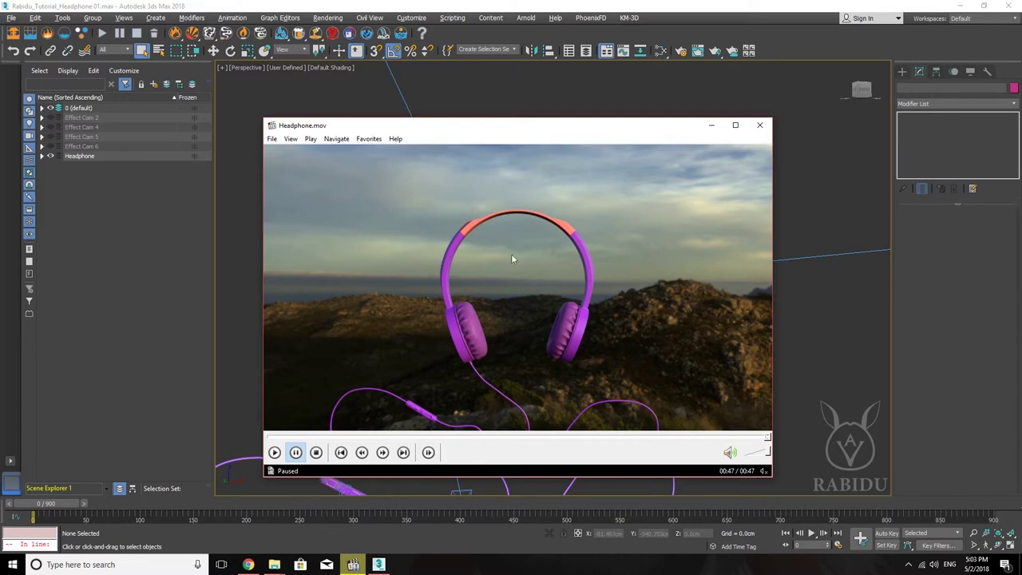
pyautogui.click(759, 125)
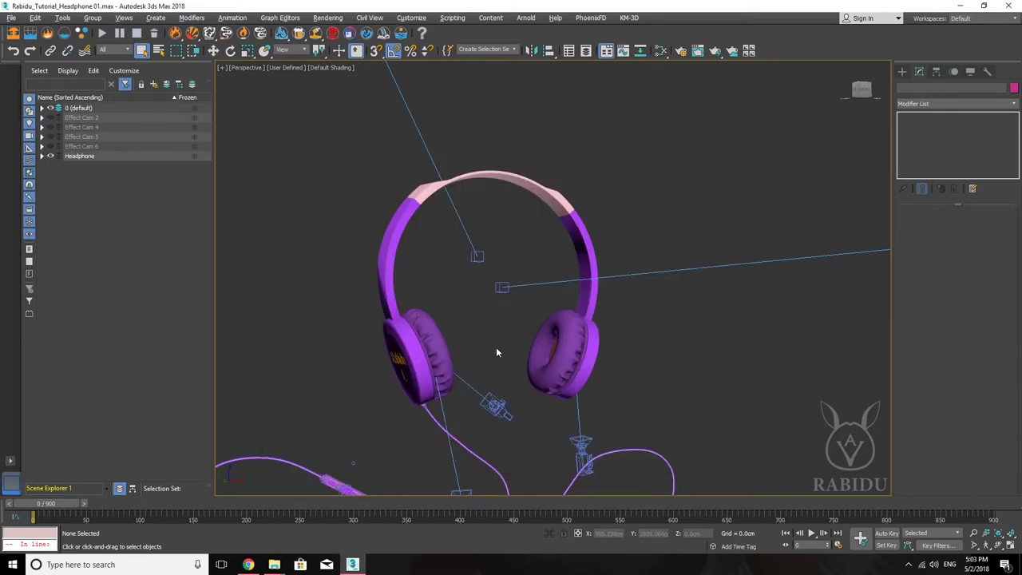
# Select camera PhysCamera003 0-360f beneath the headphones and orbit and zoom around the scene.
pyautogui.moveTo(522, 353)
pyautogui.mouseDown(button='middle')
pyautogui.moveTo(468, 265)
pyautogui.moveTo(543, 256)
pyautogui.mouseUp(button='middle')
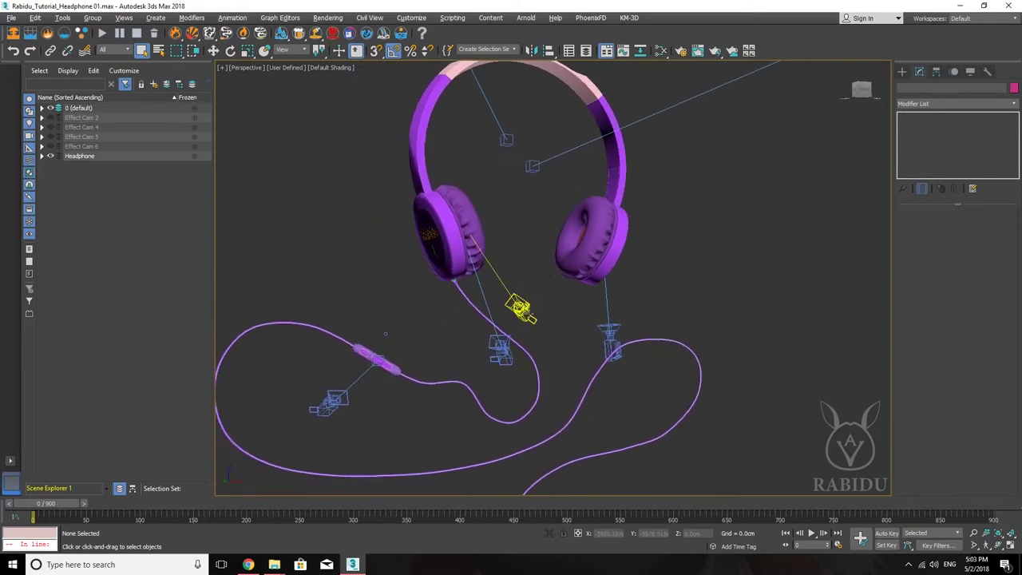
pyautogui.click(519, 308)
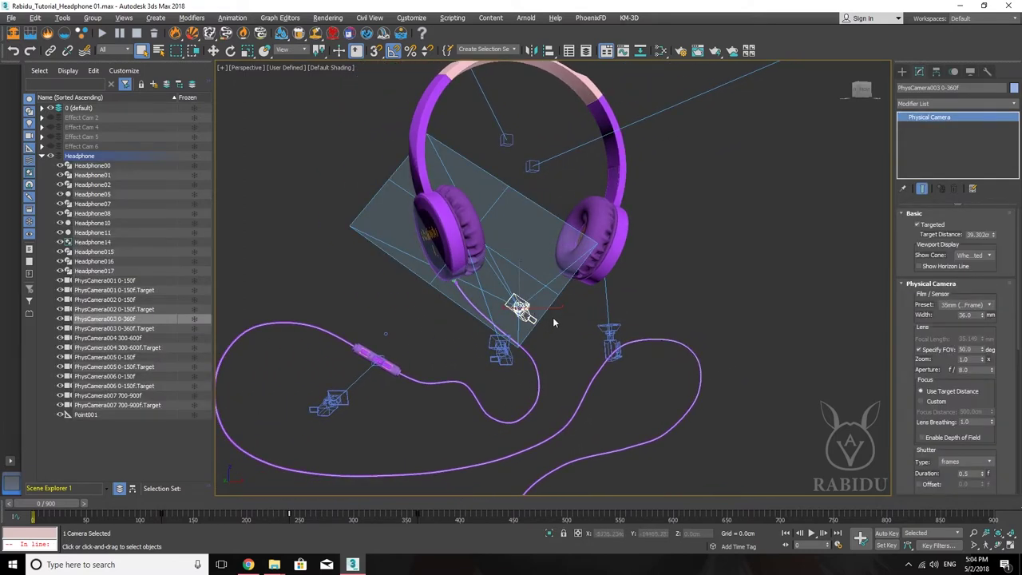
pyautogui.moveTo(553, 320)
pyautogui.keyDown('alt'); pyautogui.mouseDown(button='middle')
pyautogui.moveTo(502, 326)
pyautogui.moveTo(563, 344)
pyautogui.moveTo(592, 315)
pyautogui.moveTo(592, 296)
pyautogui.moveTo(655, 308)
pyautogui.moveTo(655, 295)
pyautogui.moveTo(585, 287)
pyautogui.moveTo(586, 313)
pyautogui.moveTo(601, 317)
pyautogui.mouseUp(button='middle'); pyautogui.keyUp('alt')
pyautogui.scroll(-5, 501, 326)
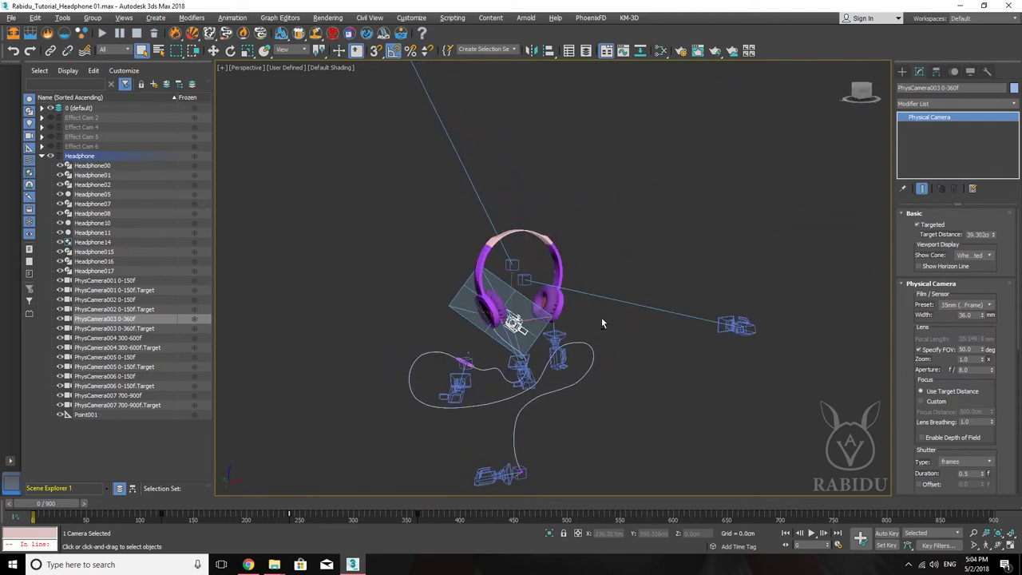
pyautogui.scroll(2, 519, 281)
pyautogui.scroll(2, 520, 284)
# Orbit down to a lower side view, then zoom and pan to recentre the headphones.
pyautogui.moveTo(590, 273)
pyautogui.keyDown('alt'); pyautogui.mouseDown(button='middle')
pyautogui.moveTo(584, 303)
pyautogui.moveTo(536, 314)
pyautogui.moveTo(525, 290)
pyautogui.moveTo(470, 288)
pyautogui.moveTo(593, 302)
pyautogui.mouseUp(button='middle'); pyautogui.keyUp('alt')
pyautogui.scroll(-3, 540, 298)
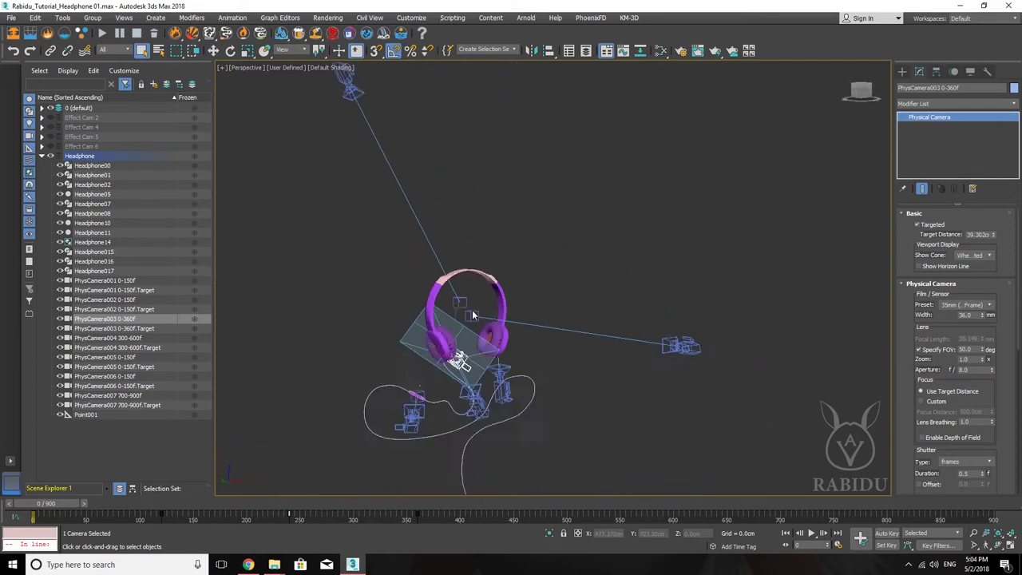
pyautogui.scroll(-2, 471, 310)
pyautogui.scroll(3, 543, 347)
pyautogui.scroll(2, 543, 347)
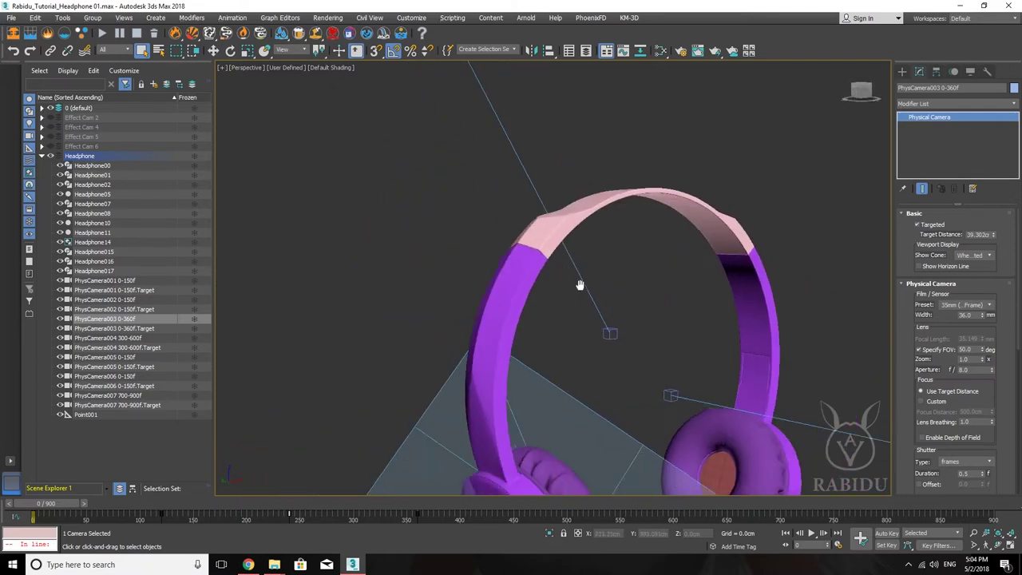
pyautogui.moveTo(496, 356); pyautogui.dragTo(496, 278, button='middle')
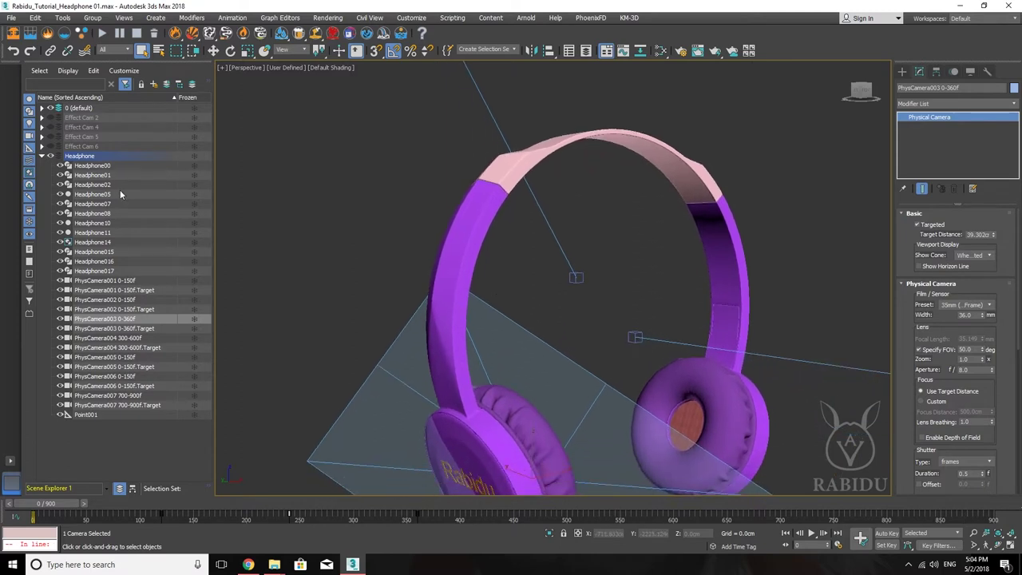
pyautogui.scroll(-2, 633, 339)
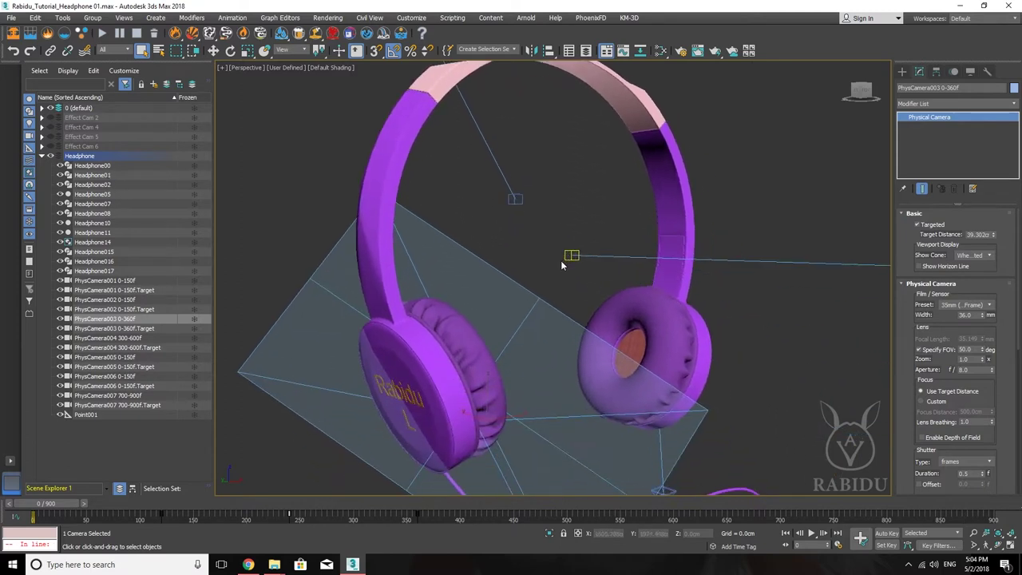
pyautogui.scroll(-2, 541, 280)
pyautogui.scroll(2, 539, 375)
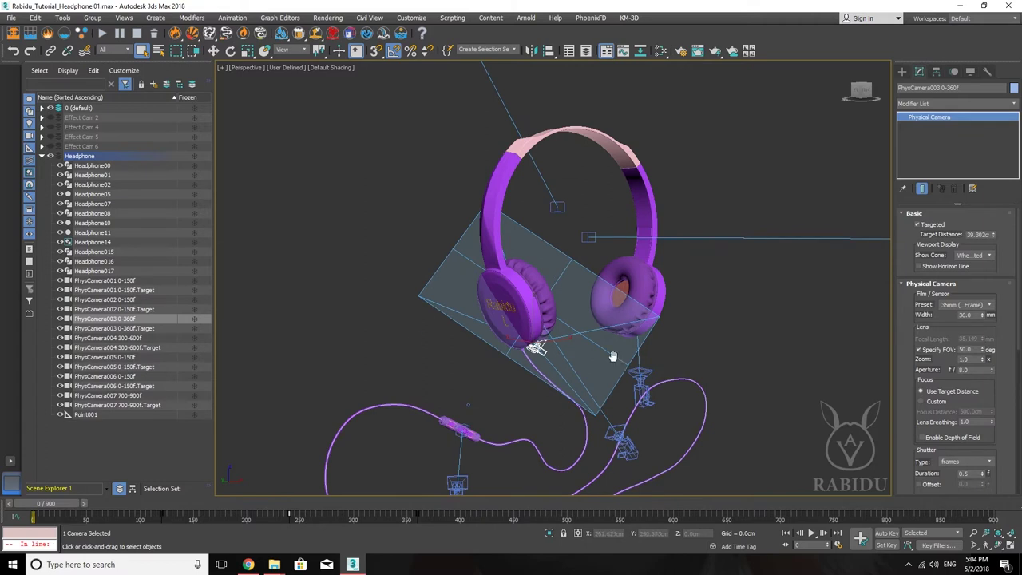
pyautogui.moveTo(616, 353); pyautogui.dragTo(589, 324, button='middle')
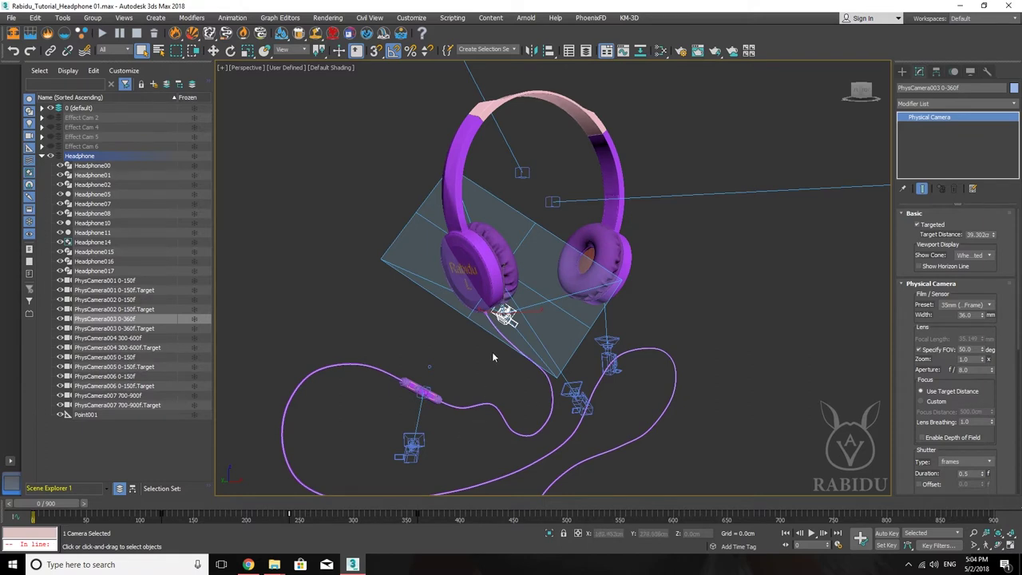
pyautogui.moveTo(492, 357)
pyautogui.keyDown('alt'); pyautogui.mouseDown(button='middle')
pyautogui.moveTo(476, 388)
pyautogui.moveTo(365, 364)
pyautogui.mouseUp(button='middle'); pyautogui.keyUp('alt')
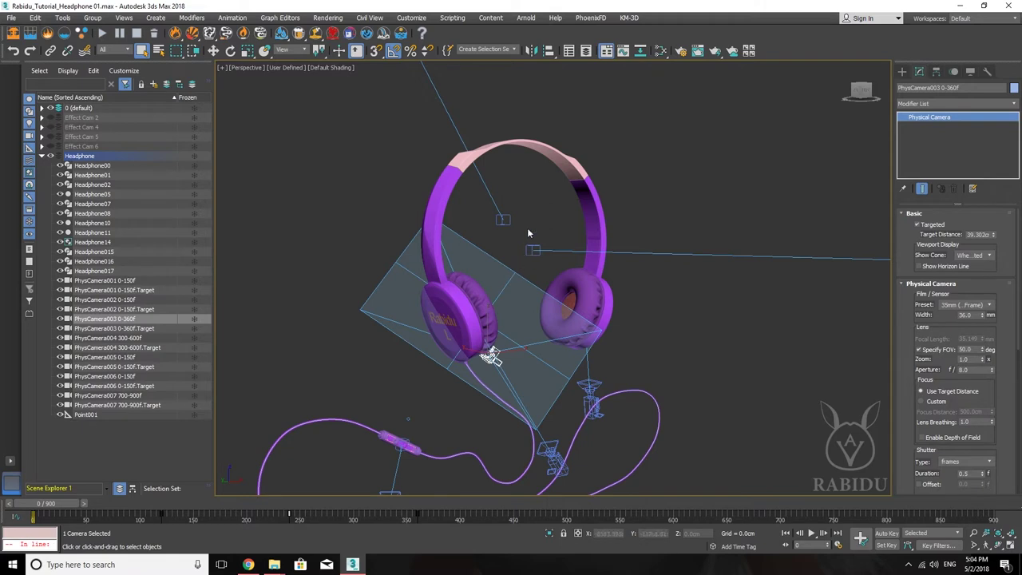
pyautogui.moveTo(527, 233)
pyautogui.mouseDown(button='middle')
pyautogui.moveTo(514, 240)
pyautogui.moveTo(525, 249)
pyautogui.mouseUp(button='middle')
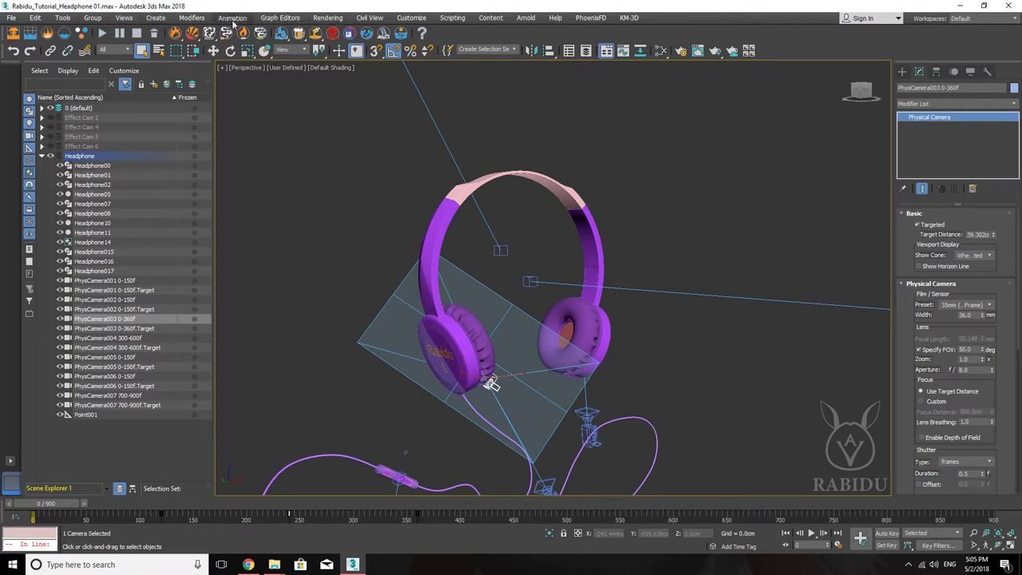
# Browse the Tools menu, then open Help > Autodesk 3ds Max Help.
pyautogui.click(64, 18)
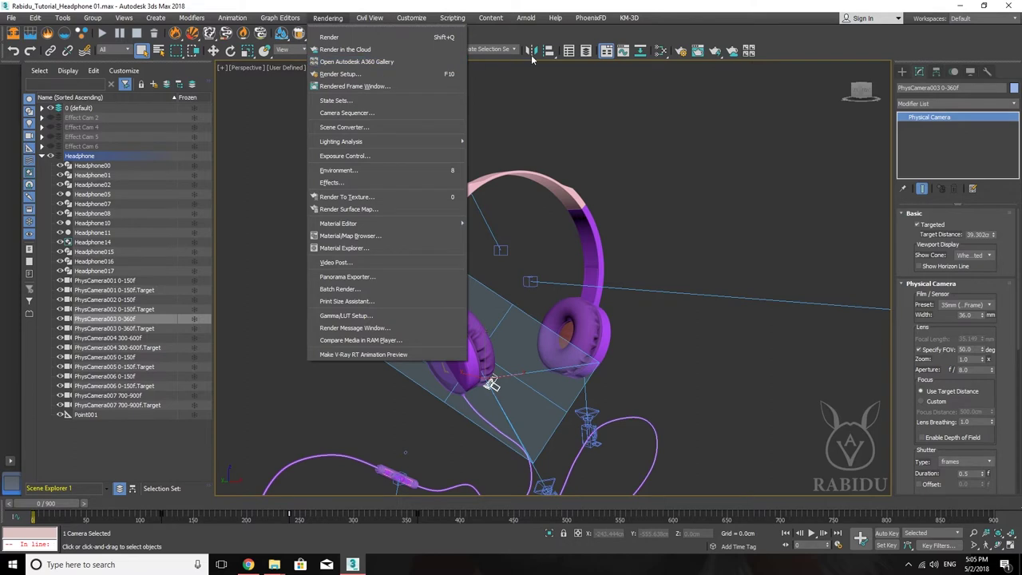
pyautogui.moveTo(555, 18)
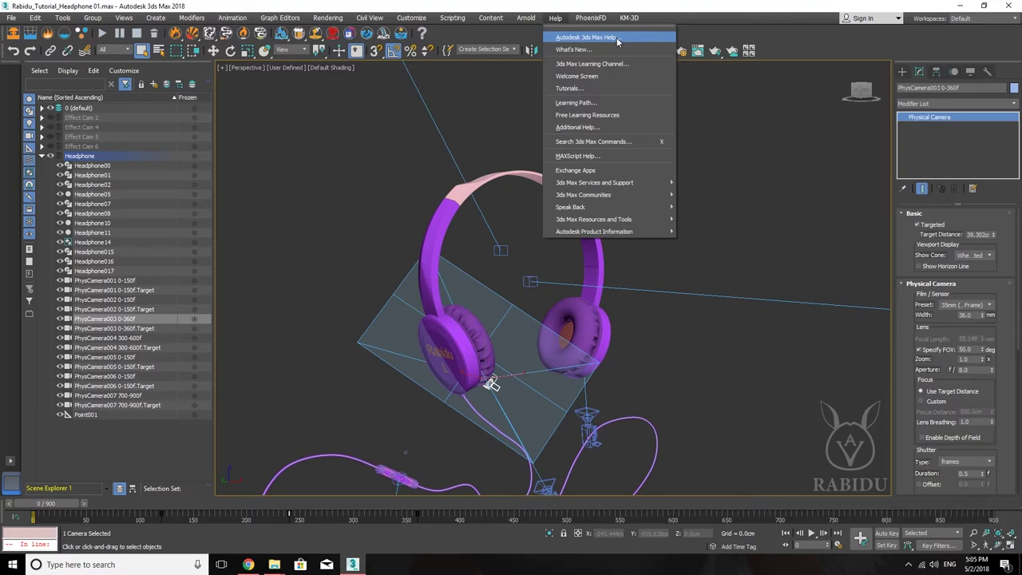
pyautogui.click(618, 39)
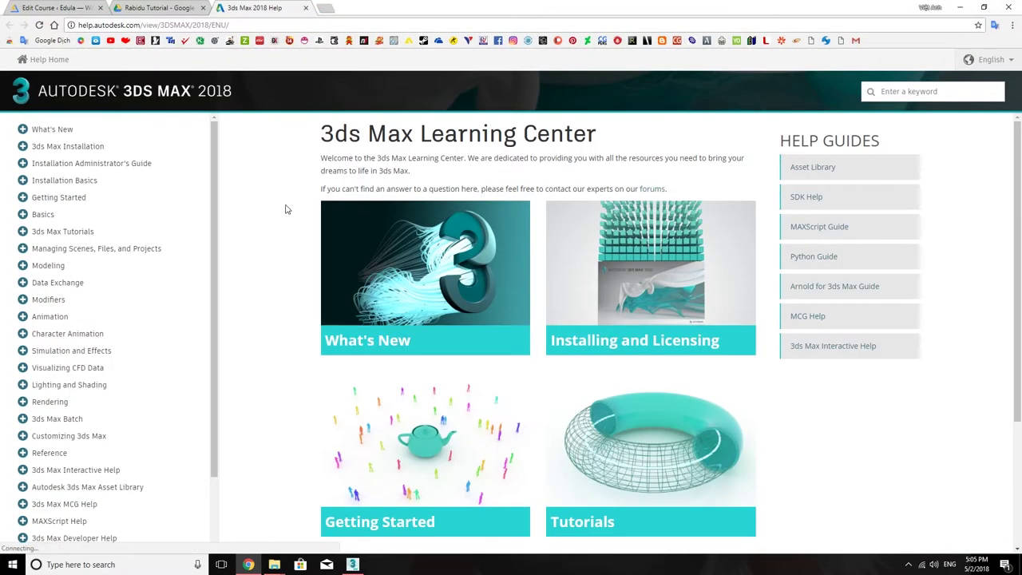
# Scroll through the Learning Center help navigation tree, then minimize Chrome.
pyautogui.scroll(-2, 104, 274)
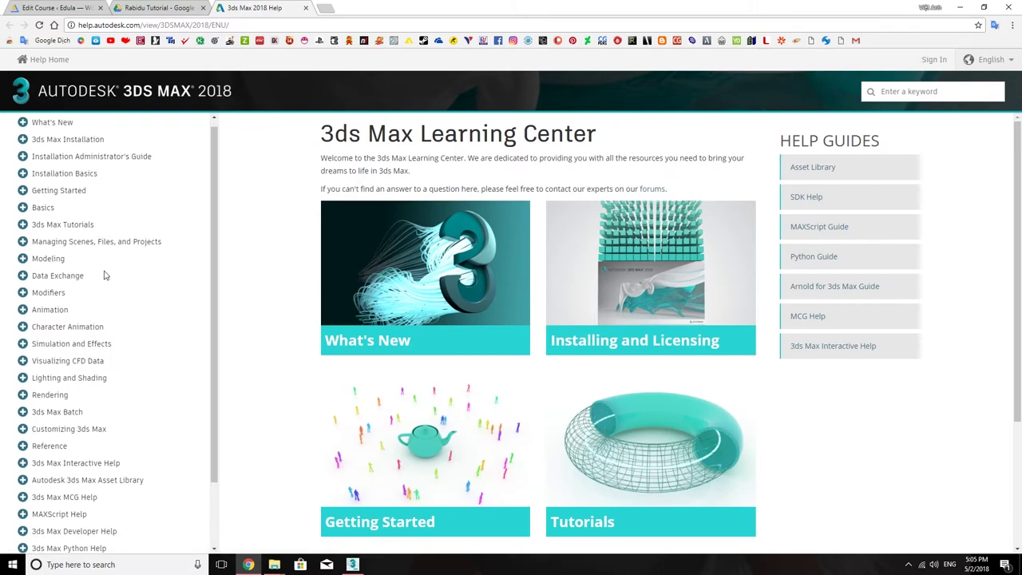
pyautogui.scroll(2, 105, 276)
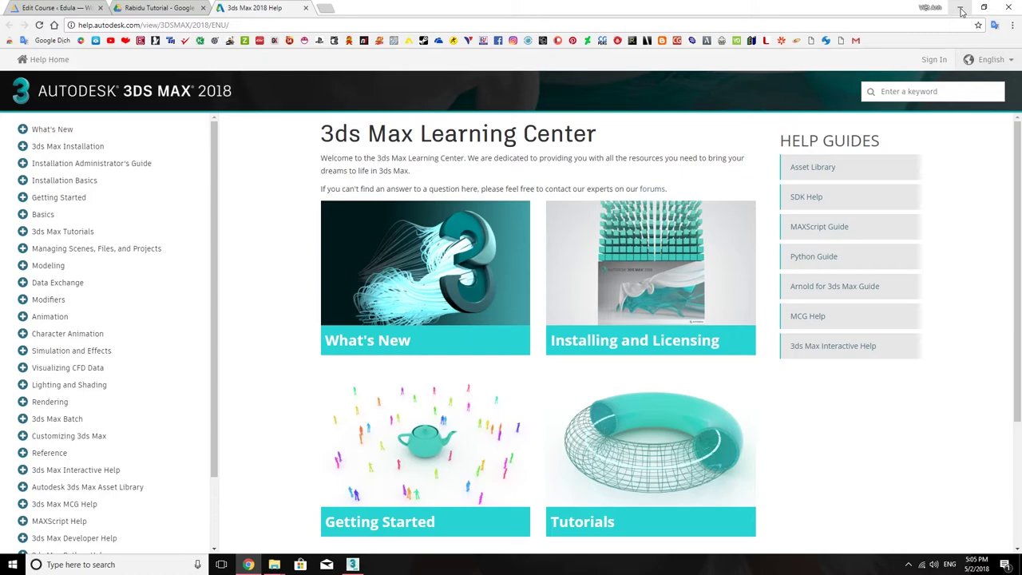
pyautogui.click(962, 11)
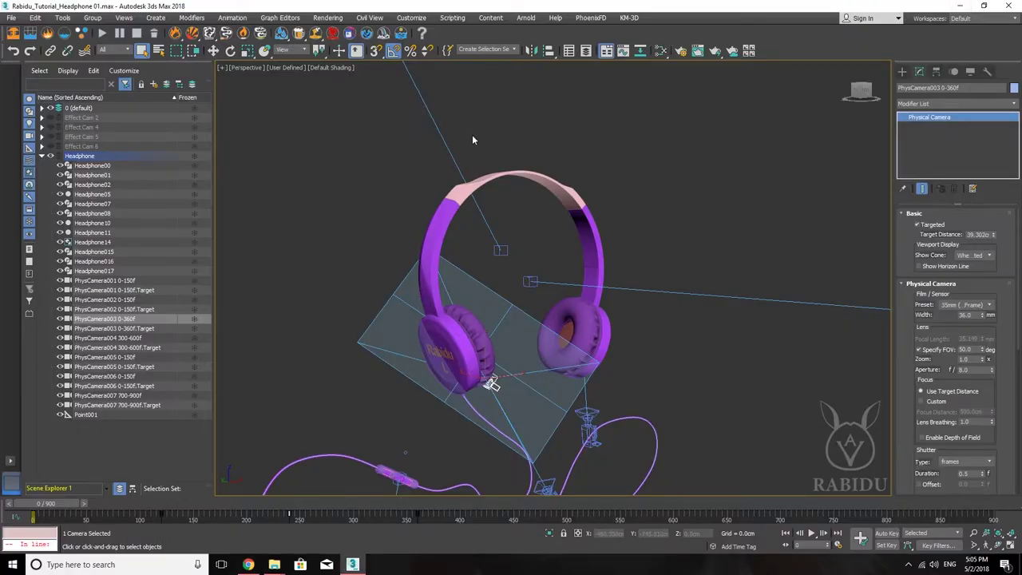
# Uncheck PhoenixFD Toolbar in the toolbar right-click menu.
pyautogui.rightClick(715, 32)
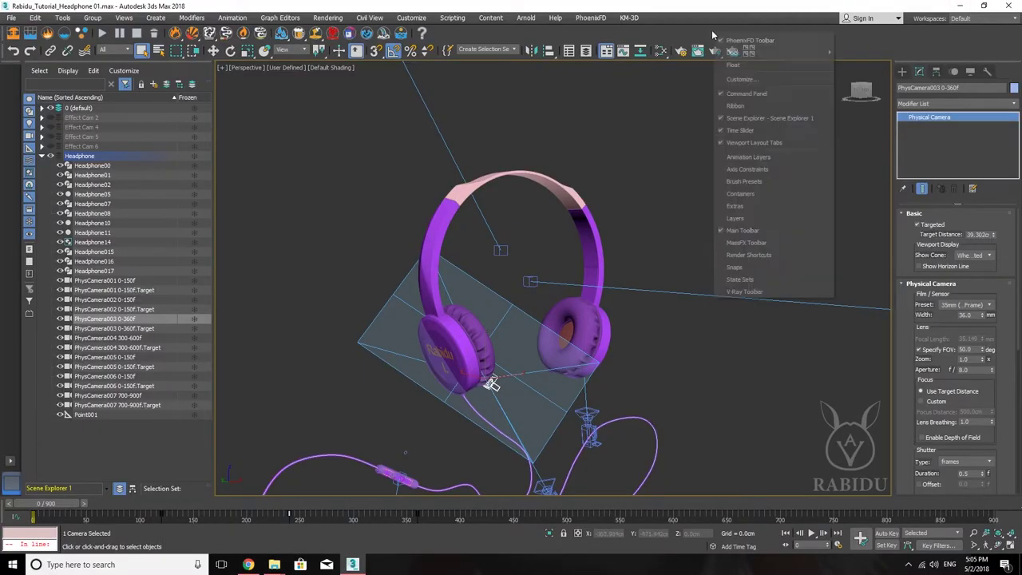
pyautogui.click(739, 41)
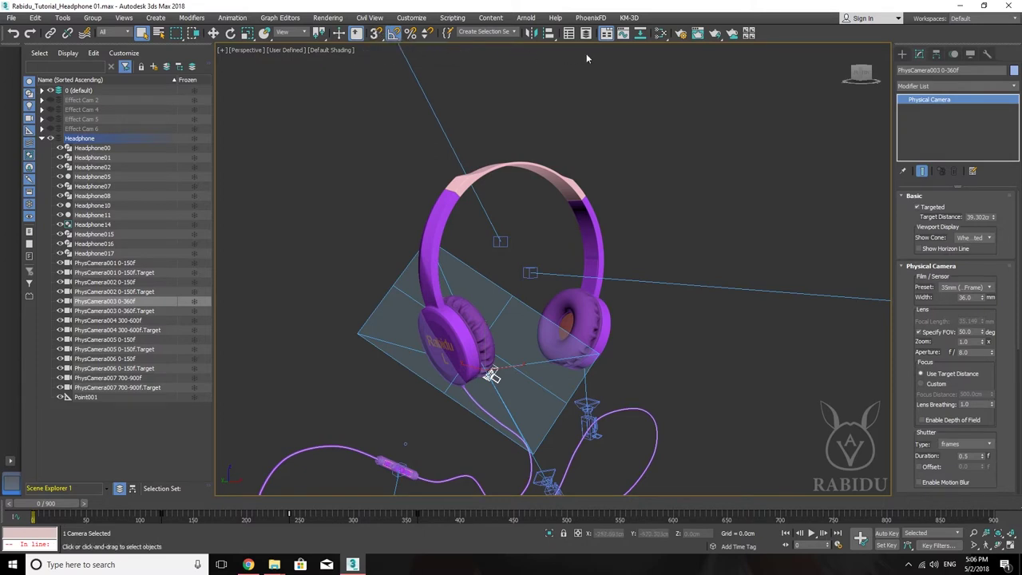
pyautogui.click(661, 36)
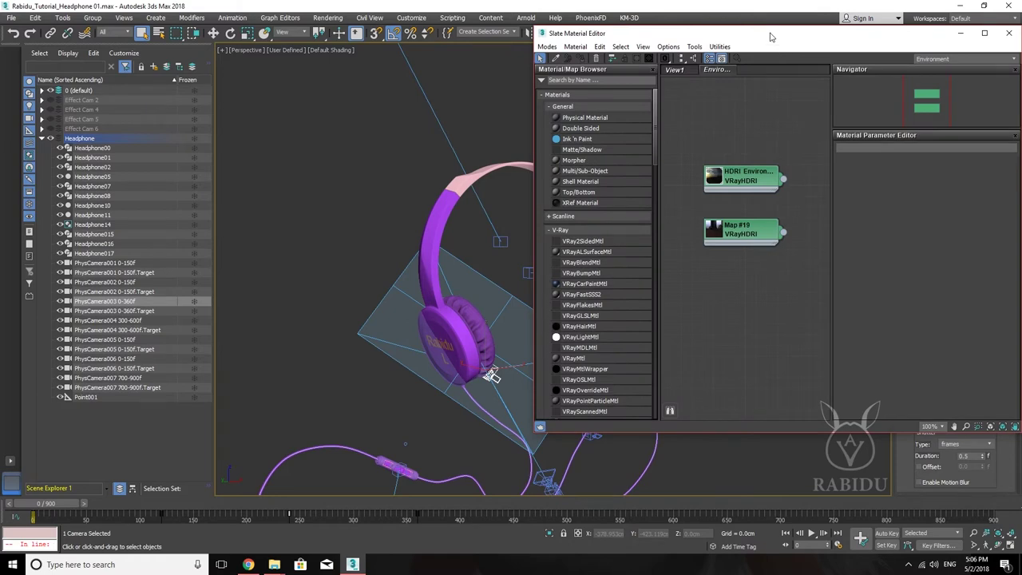
pyautogui.moveTo(770, 32)
pyautogui.mouseDown()
pyautogui.moveTo(500, 47)
pyautogui.moveTo(472, 61)
pyautogui.mouseUp()
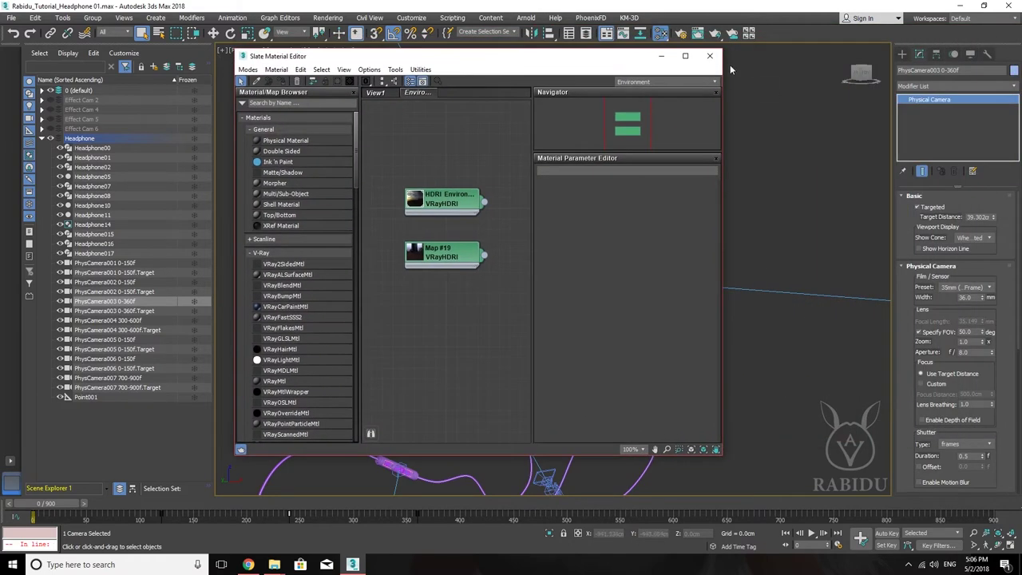
pyautogui.click(710, 56)
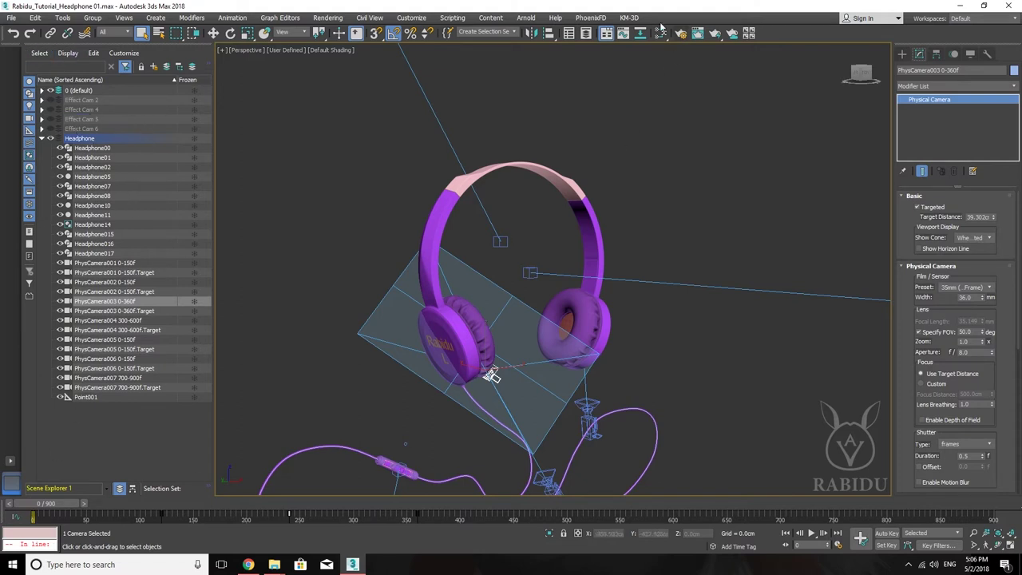
# Open a second Scene Explorer, hide it, and widen the viewport over the empty left area.
pyautogui.click(571, 37)
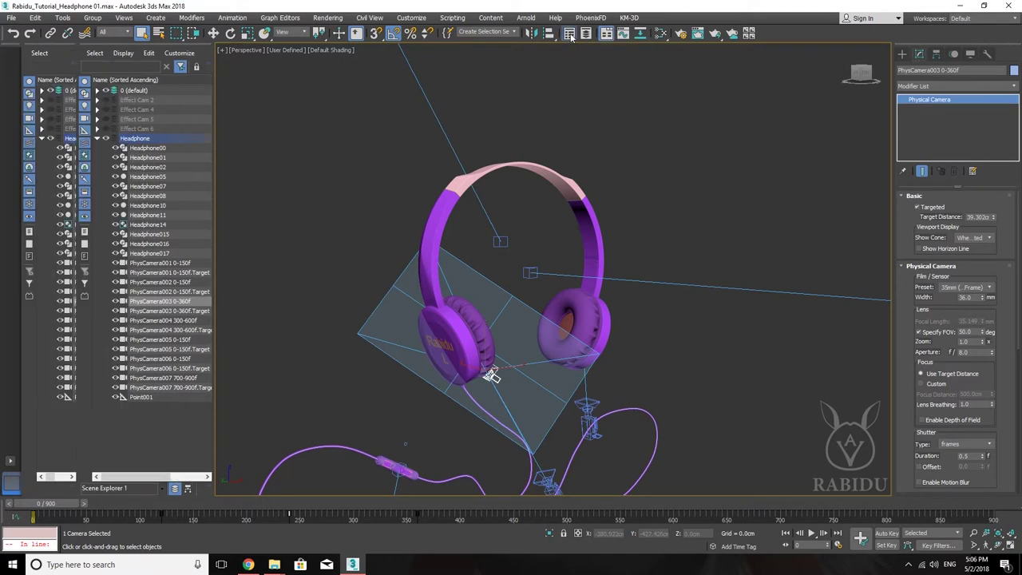
pyautogui.rightClick(200, 49)
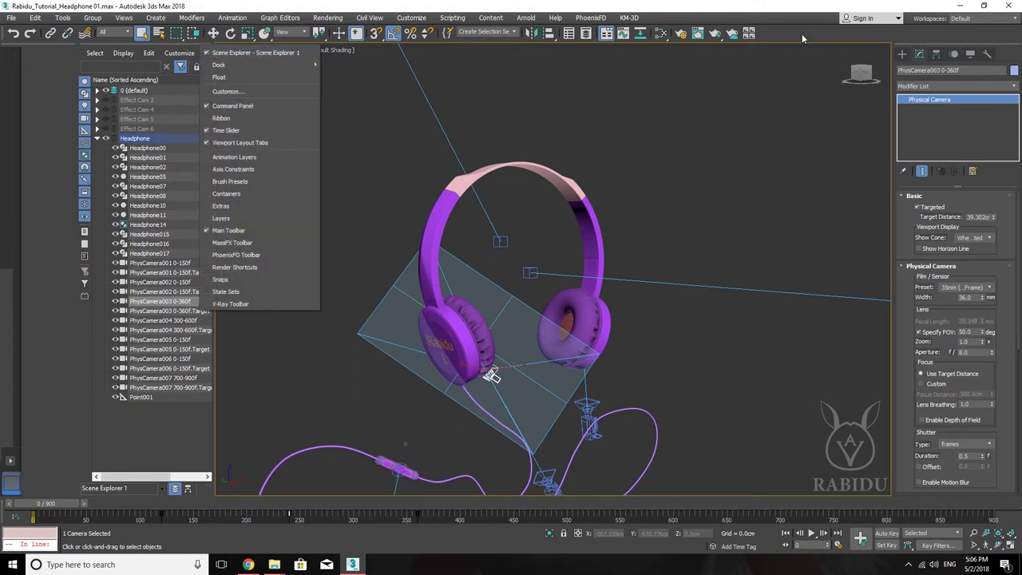
pyautogui.click(299, 52)
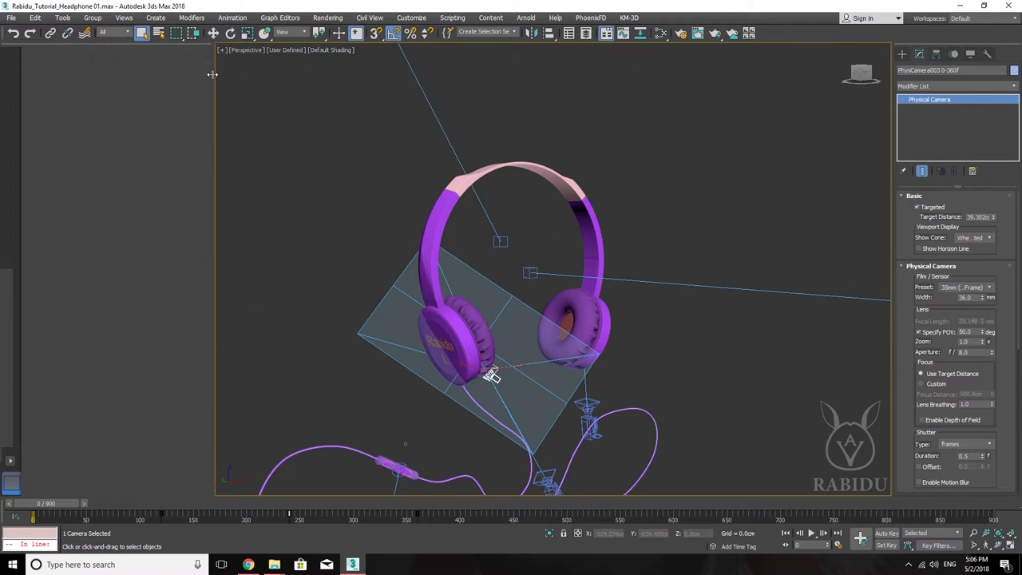
pyautogui.moveTo(211, 74); pyautogui.dragTo(83, 93)
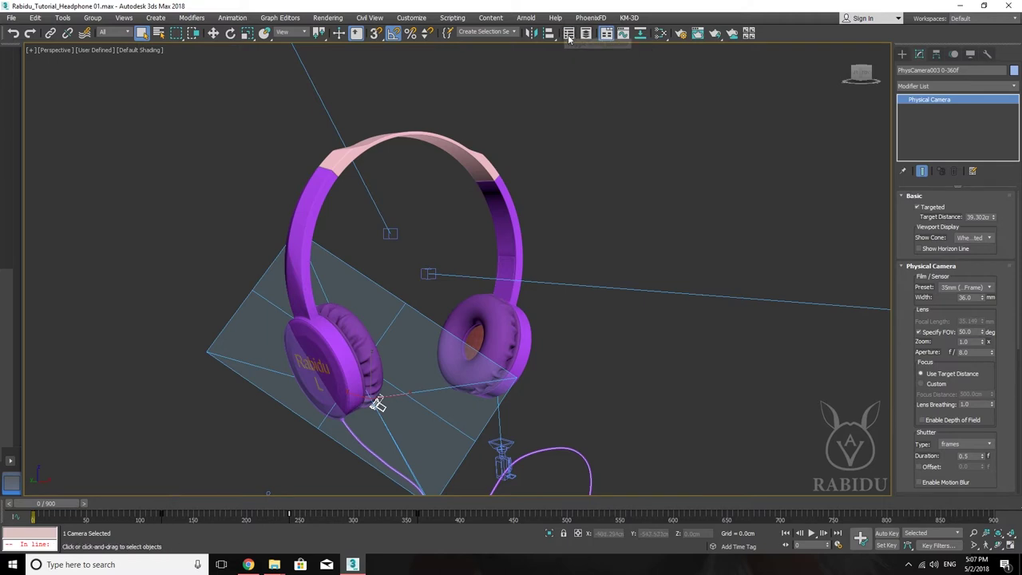
# Dock the Scene Explorer at the left and resize it to show the Frozen column.
pyautogui.click(569, 33)
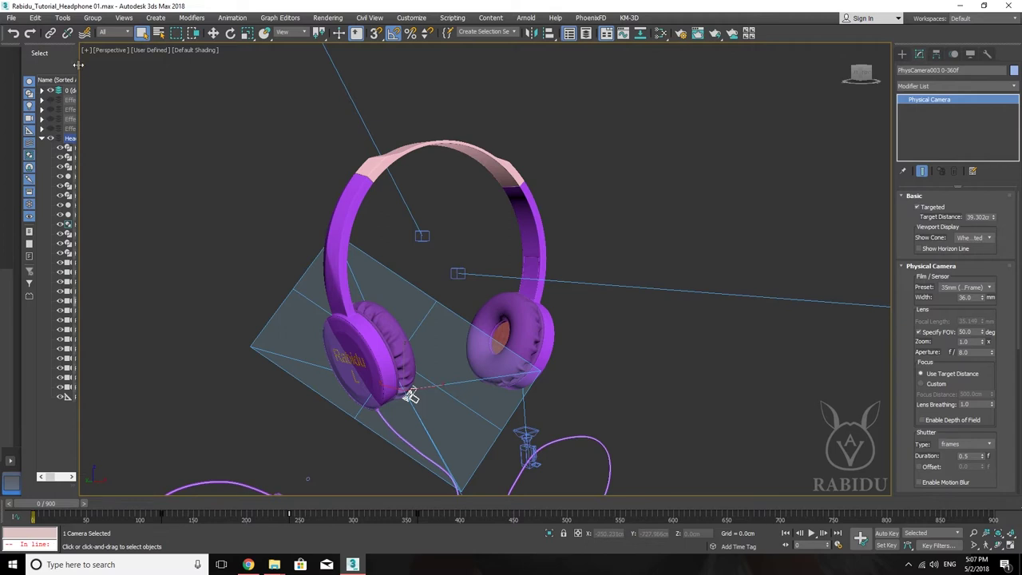
pyautogui.moveTo(74, 67); pyautogui.dragTo(236, 80)
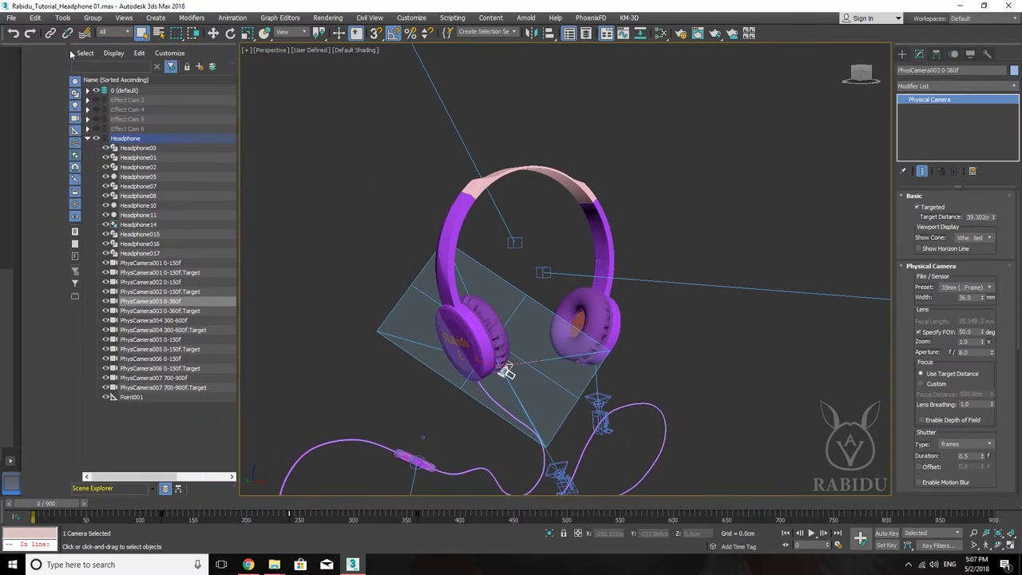
pyautogui.moveTo(68, 49); pyautogui.dragTo(21, 49)
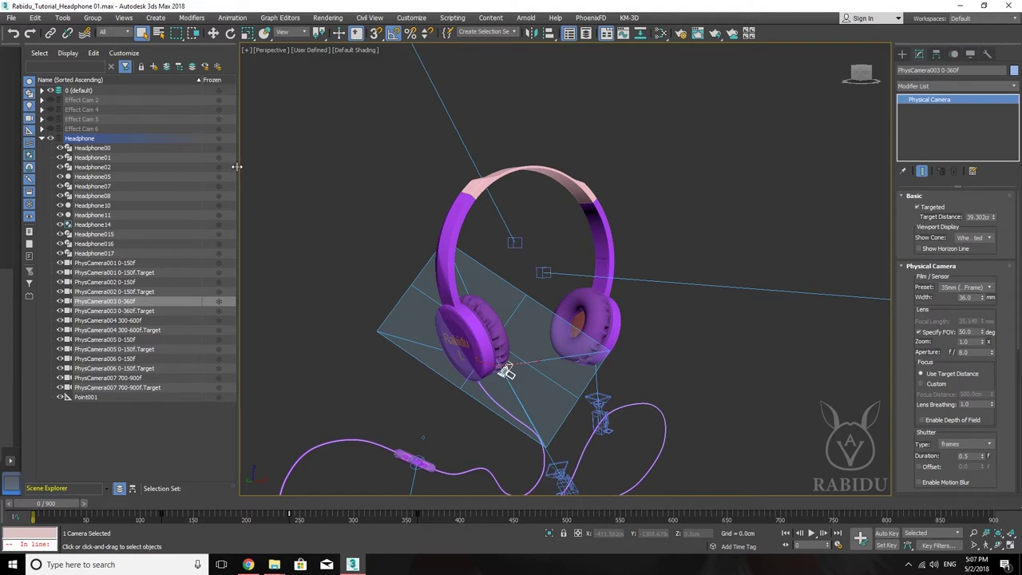
pyautogui.moveTo(237, 166)
pyautogui.mouseDown()
pyautogui.moveTo(192, 171)
pyautogui.moveTo(198, 179)
pyautogui.moveTo(204, 164)
pyautogui.mouseUp()
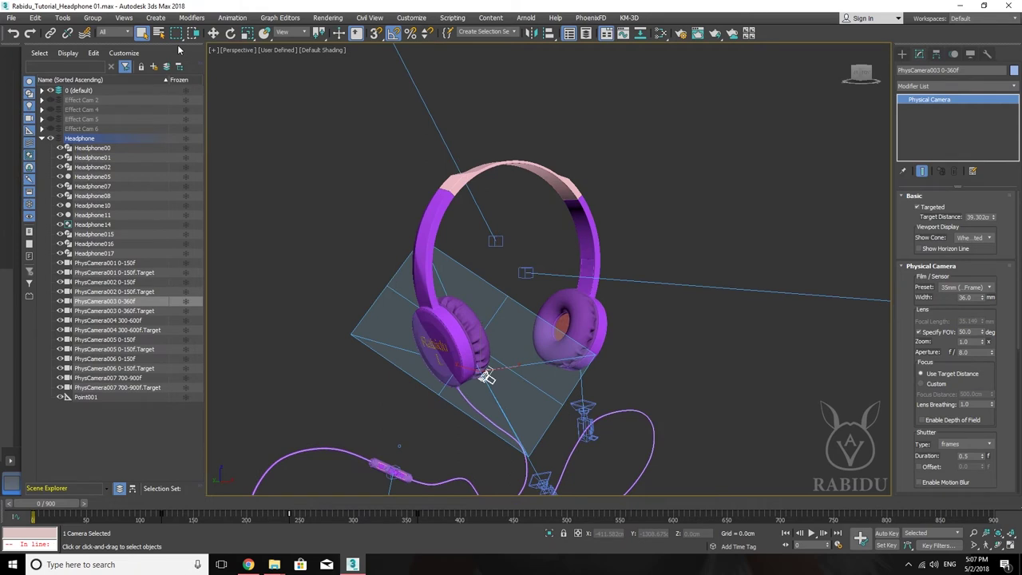
# Float the Scene Explorer, dock it along the top, back to the left, then float it again.
pyautogui.moveTo(178, 43)
pyautogui.mouseDown()
pyautogui.moveTo(570, 72)
pyautogui.moveTo(990, 159)
pyautogui.moveTo(935, 277)
pyautogui.mouseUp()
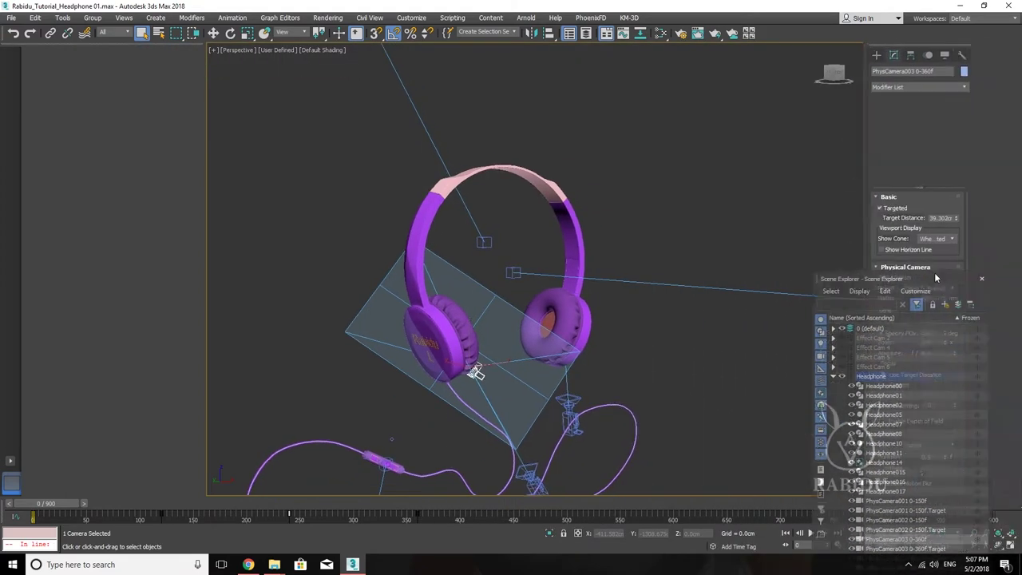
pyautogui.moveTo(936, 277)
pyautogui.mouseDown()
pyautogui.moveTo(110, 112)
pyautogui.moveTo(594, 70)
pyautogui.mouseUp()
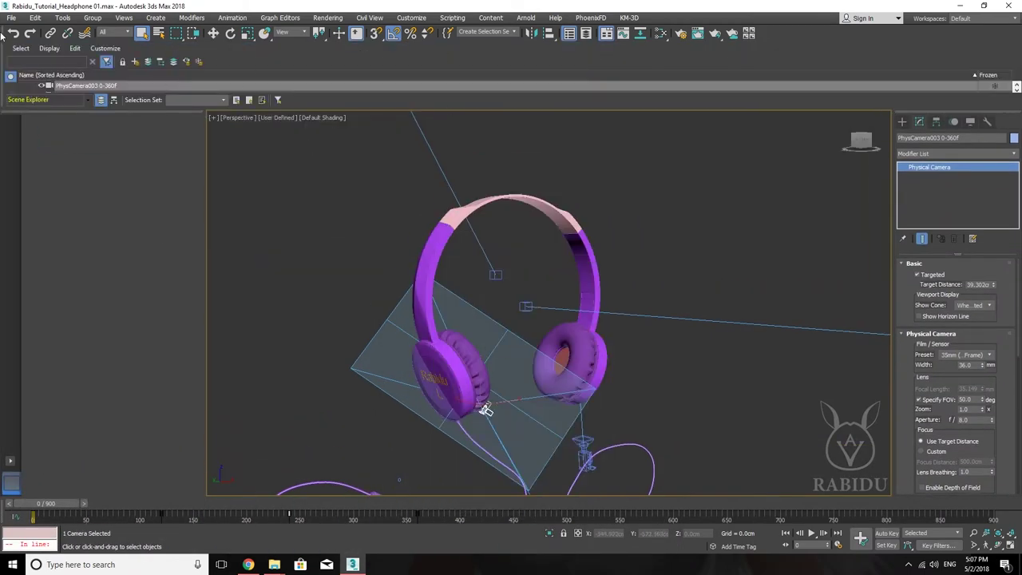
pyautogui.moveTo(2, 58)
pyautogui.mouseDown()
pyautogui.moveTo(144, 103)
pyautogui.moveTo(162, 154)
pyautogui.moveTo(151, 155)
pyautogui.mouseUp()
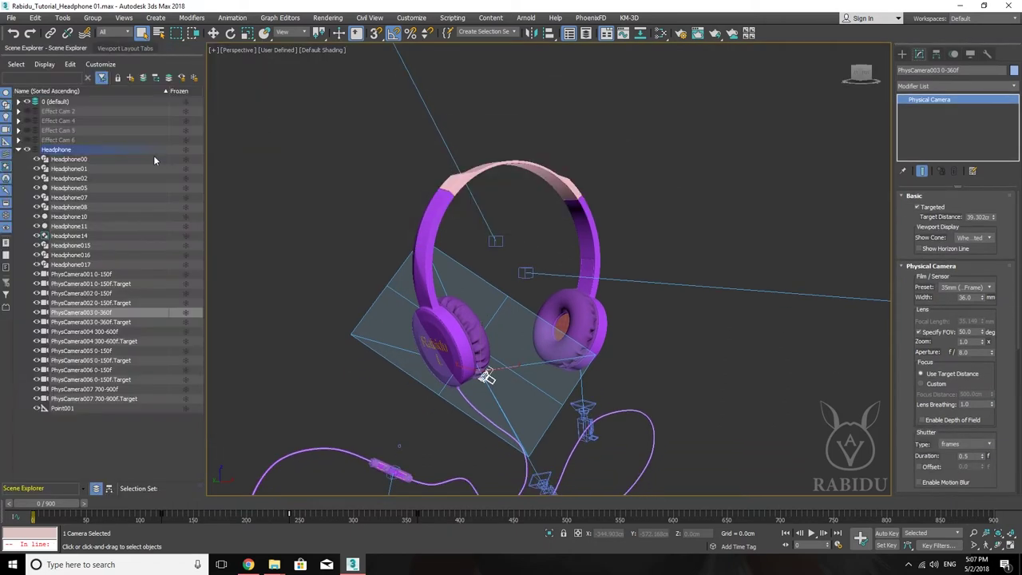
pyautogui.moveTo(116, 46); pyautogui.dragTo(339, 93)
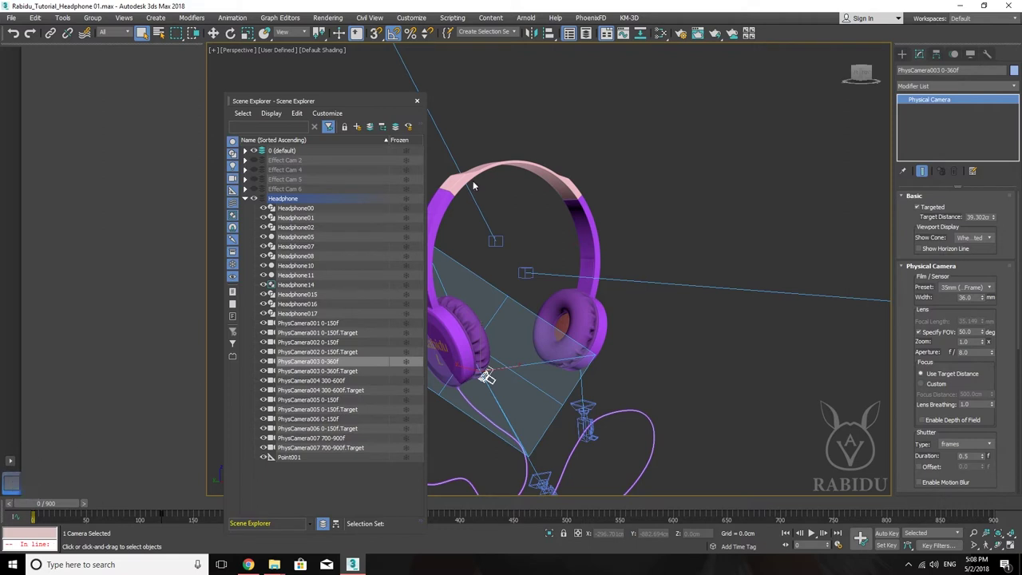
# Hide and re-show the viewport layout tabs, then close the floating Scene Explorer.
pyautogui.rightClick(784, 37)
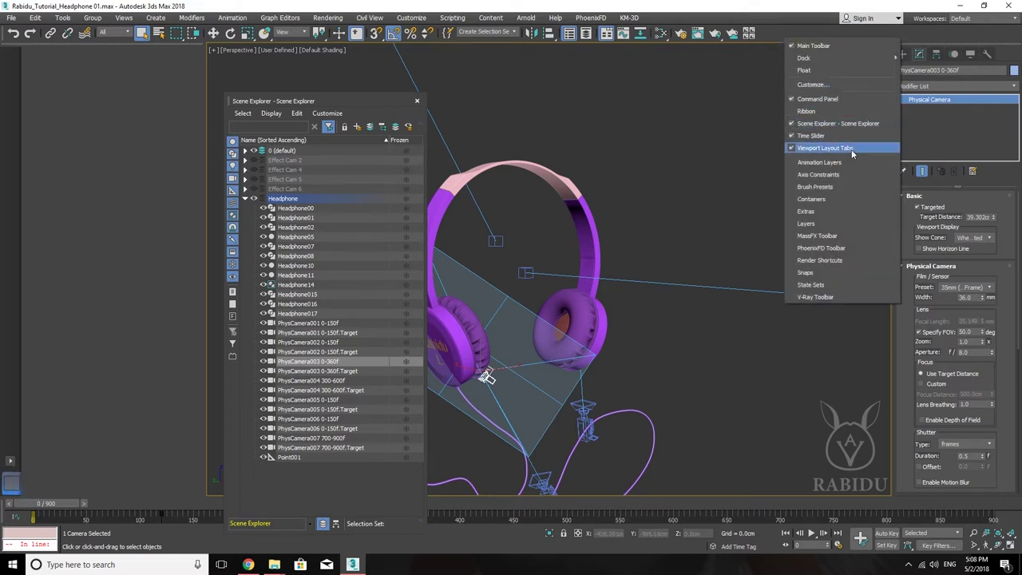
pyautogui.rightClick(800, 34)
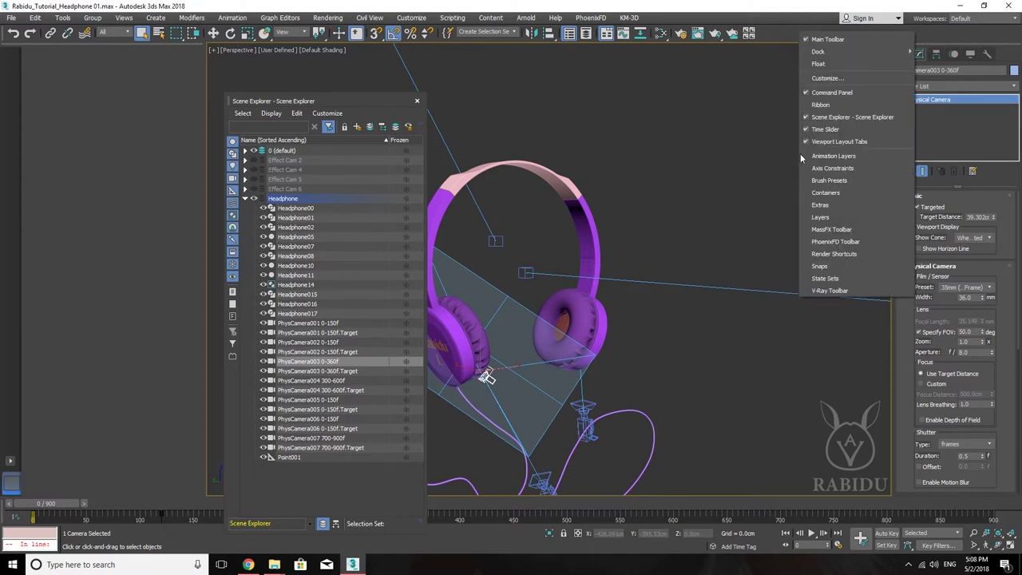
pyautogui.click(831, 142)
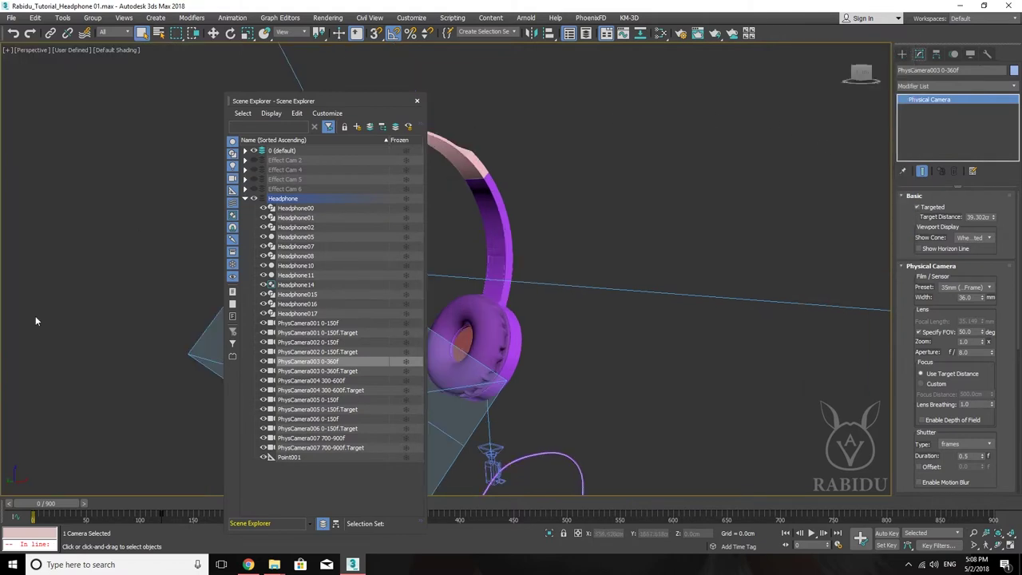
pyautogui.rightClick(811, 34)
pyautogui.click(826, 140)
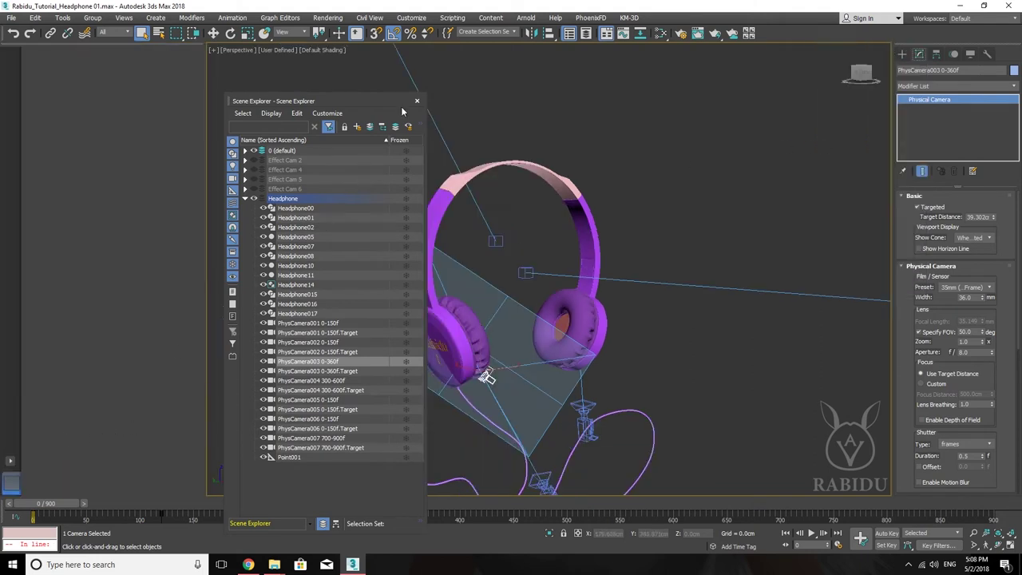
pyautogui.click(417, 100)
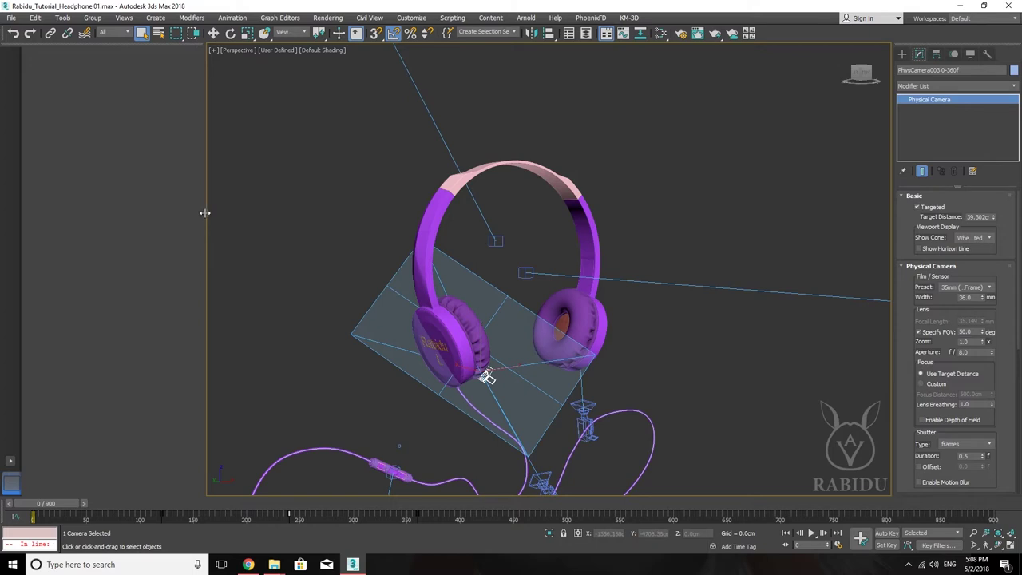
# Drag the viewport edge to the screen's left and pan the headphones and cable into view.
pyautogui.moveTo(204, 209); pyautogui.dragTo(6, 222)
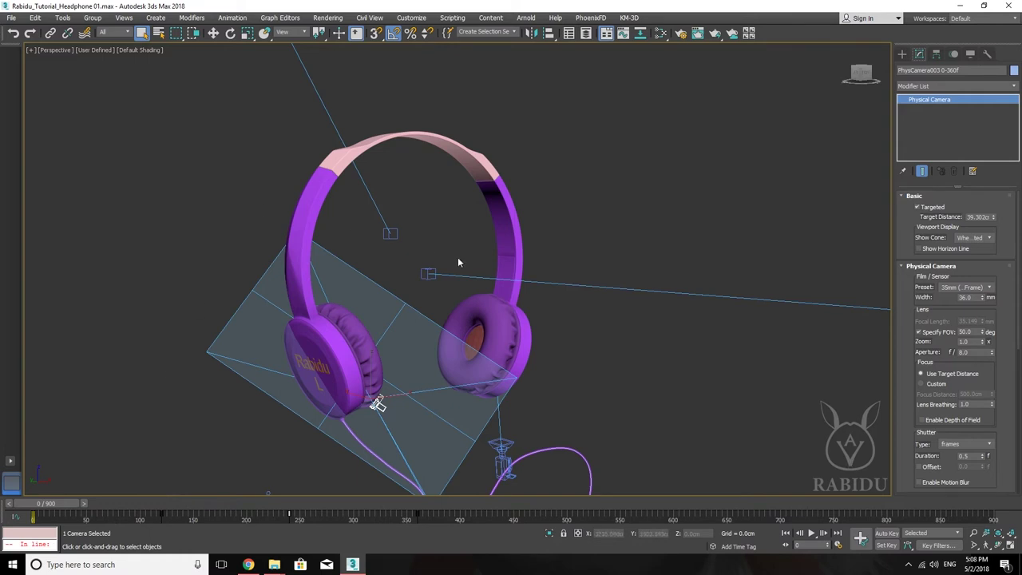
pyautogui.moveTo(457, 257); pyautogui.dragTo(484, 227, button='middle')
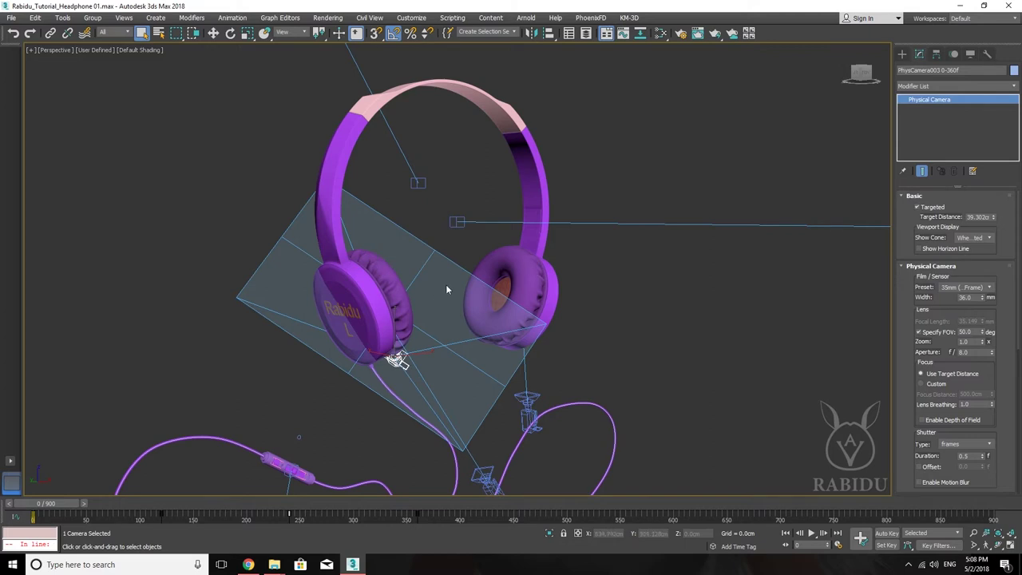
# Try three-view layouts, ending with the four-view Top, Front, Left, Perspective layout.
pyautogui.click(9, 463)
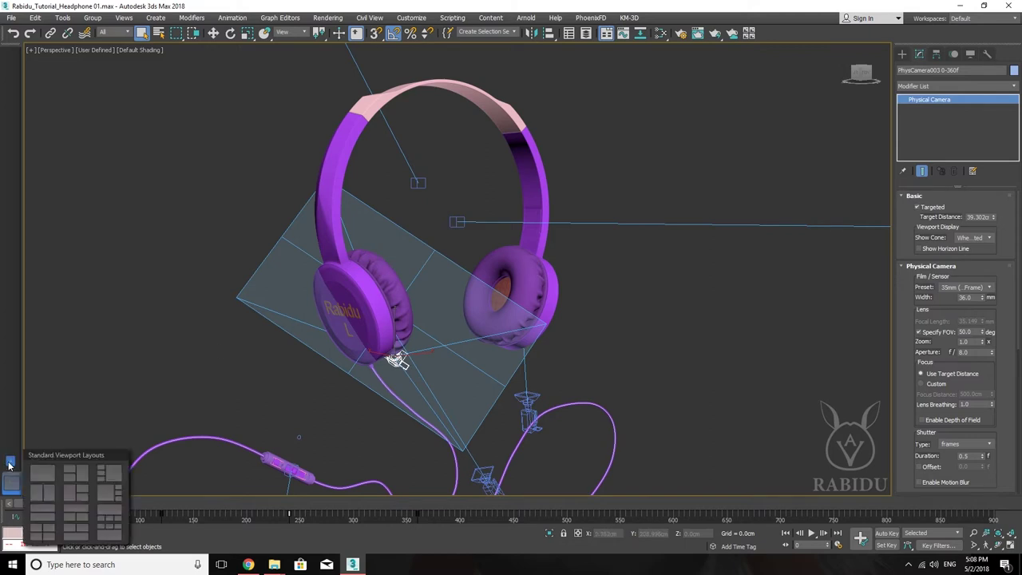
pyautogui.click(77, 474)
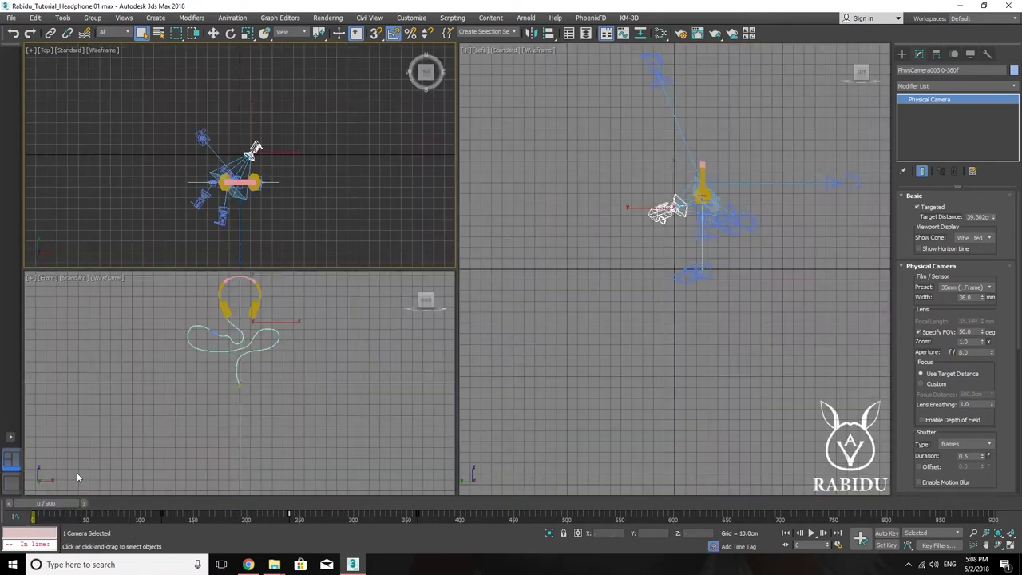
pyautogui.click(10, 456)
pyautogui.click(114, 448)
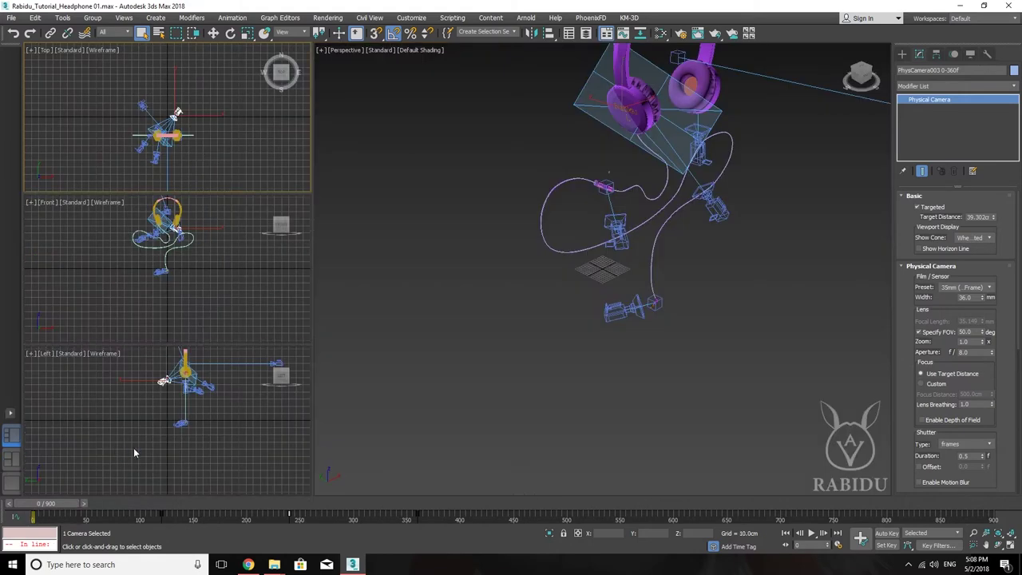
pyautogui.click(11, 416)
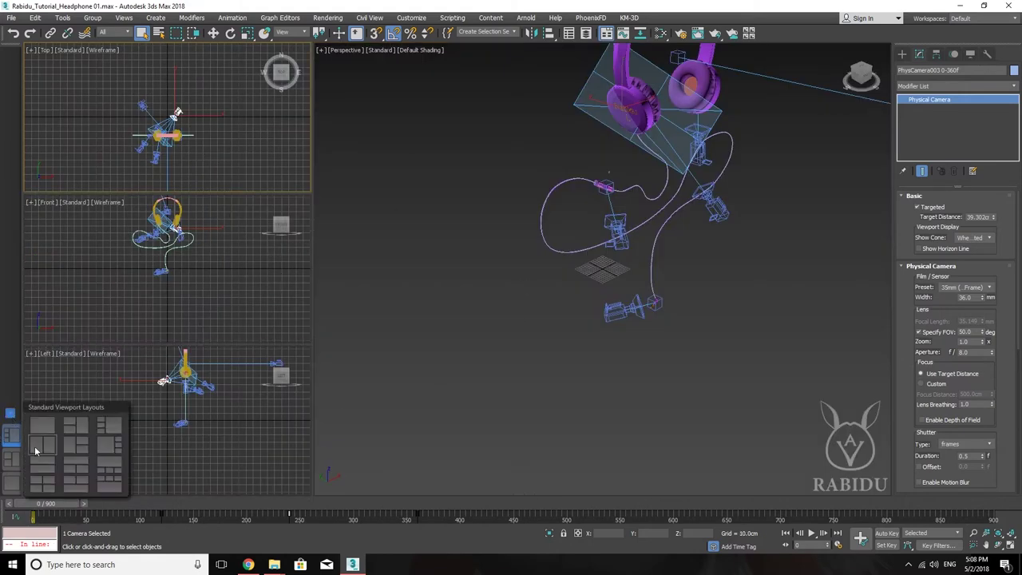
pyautogui.click(42, 483)
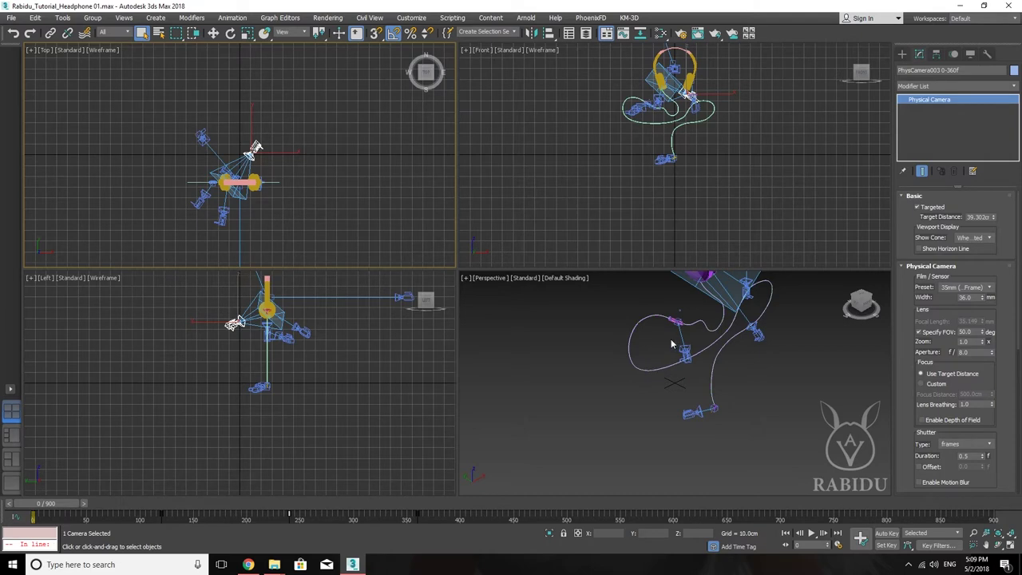
# Activate and pan the Perspective view, then maximize it to show the whole headphones.
pyautogui.rightClick(701, 380)
pyautogui.moveTo(700, 381); pyautogui.dragTo(663, 409, button='middle')
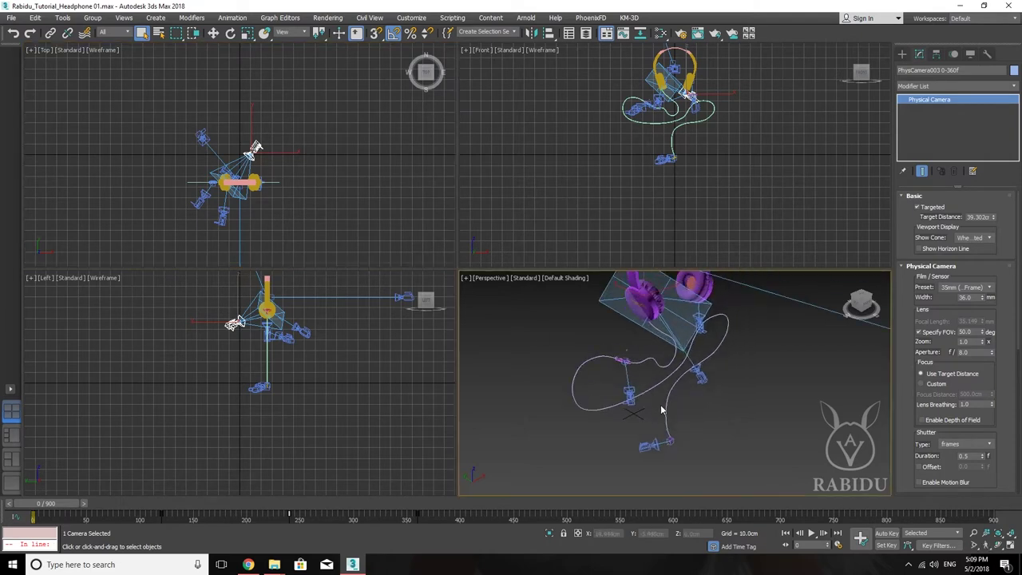
pyautogui.click(1010, 545)
pyautogui.moveTo(533, 228); pyautogui.dragTo(501, 339, button='middle')
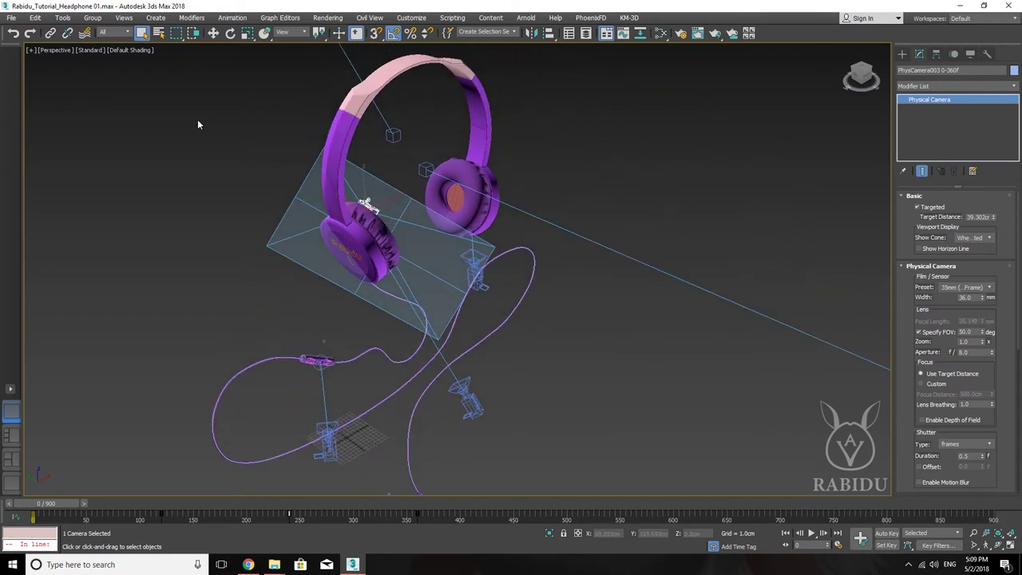
# Switch the viewport to the Top view and zoom, then to the Front view.
pyautogui.click(56, 51)
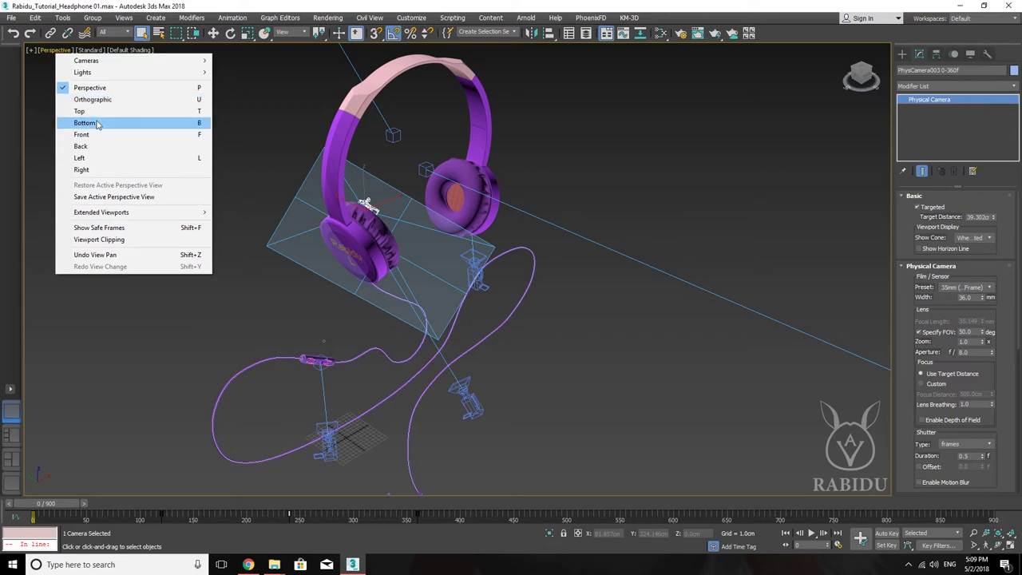
pyautogui.click(99, 111)
pyautogui.scroll(1, 551, 252)
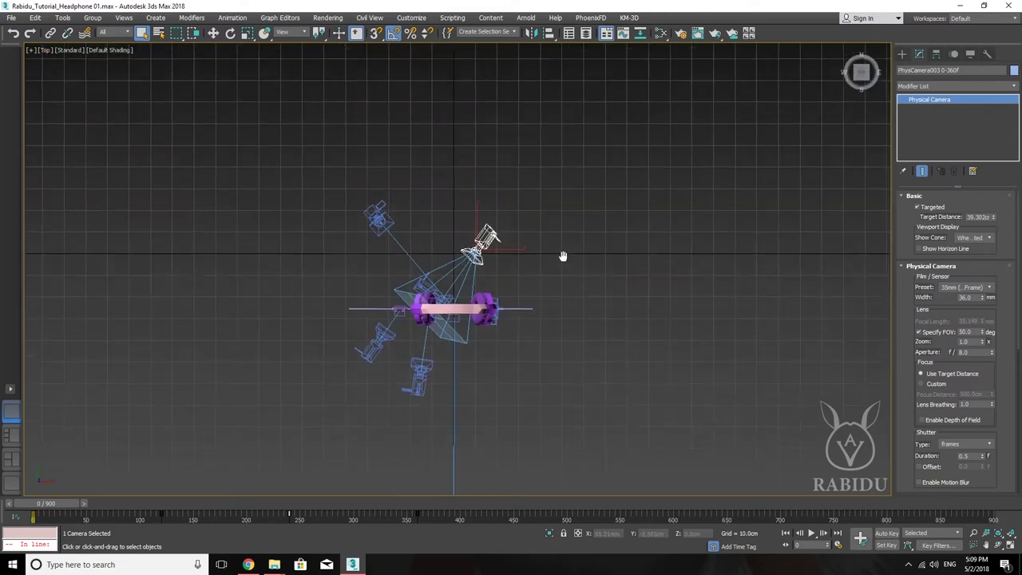
pyautogui.scroll(2, 511, 243)
pyautogui.scroll(2, 527, 222)
pyautogui.scroll(-1, 525, 220)
pyautogui.scroll(-1, 551, 237)
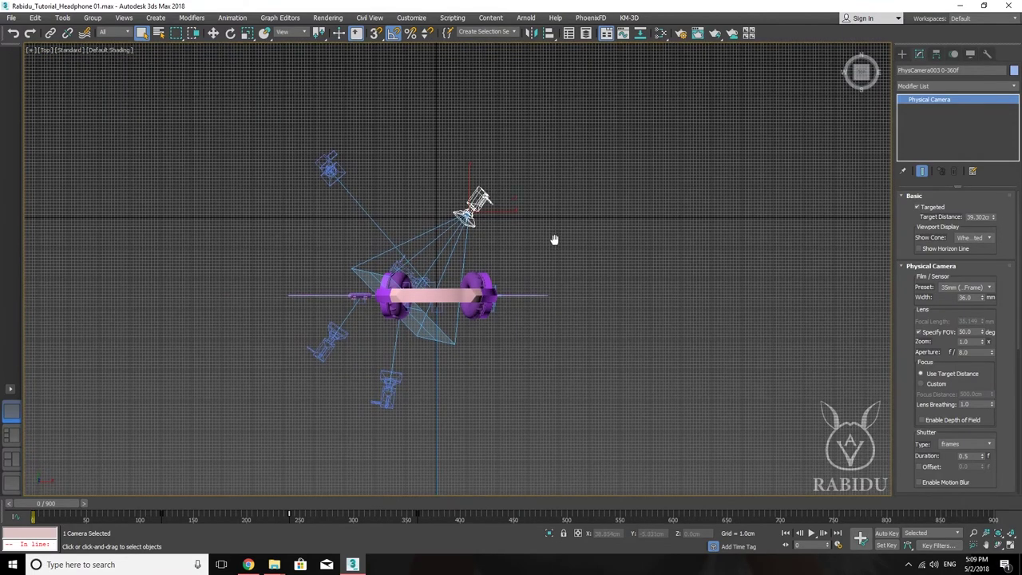
pyautogui.scroll(-1, 547, 243)
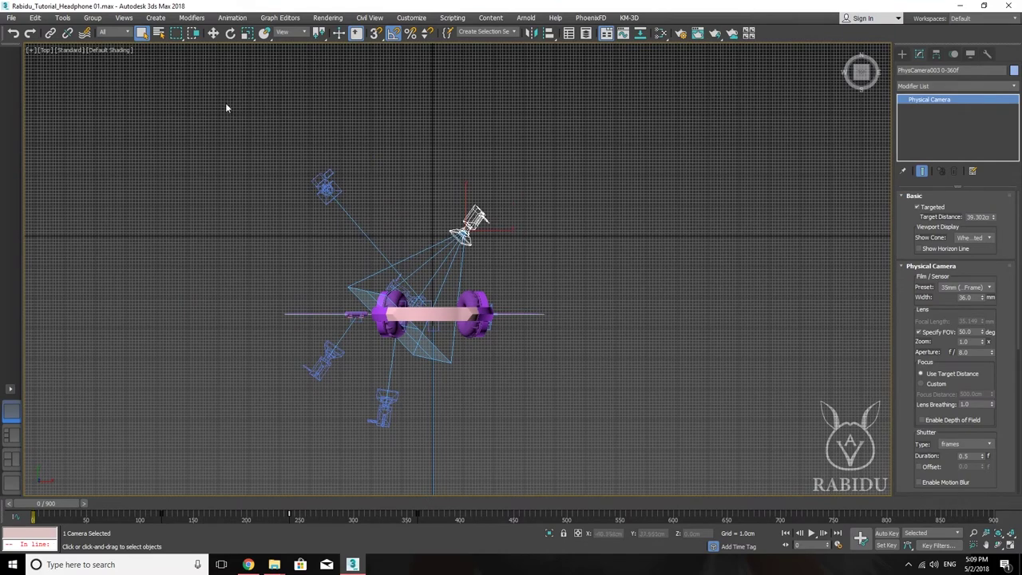
pyautogui.click(45, 52)
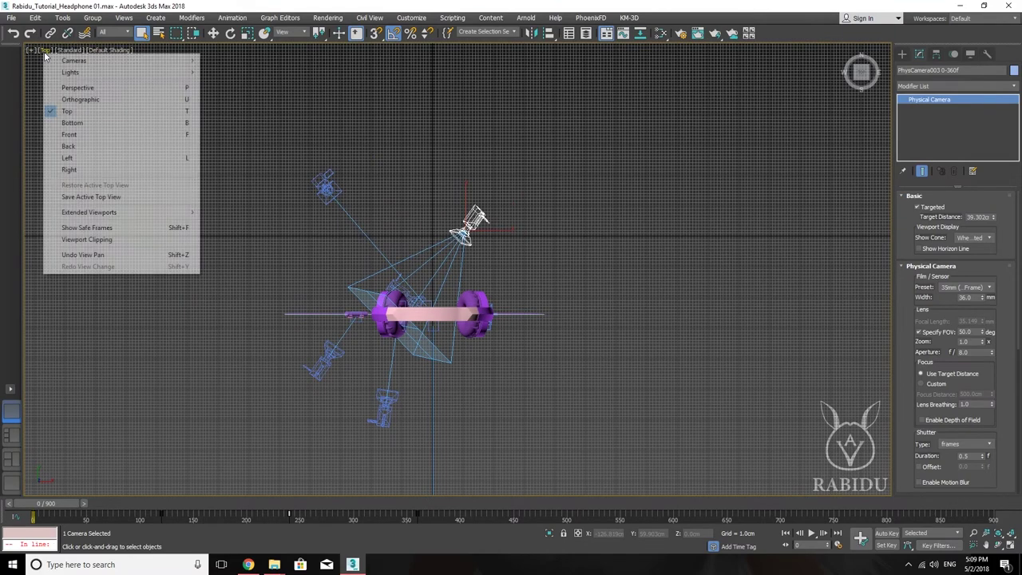
pyautogui.click(70, 134)
pyautogui.scroll(2, 517, 350)
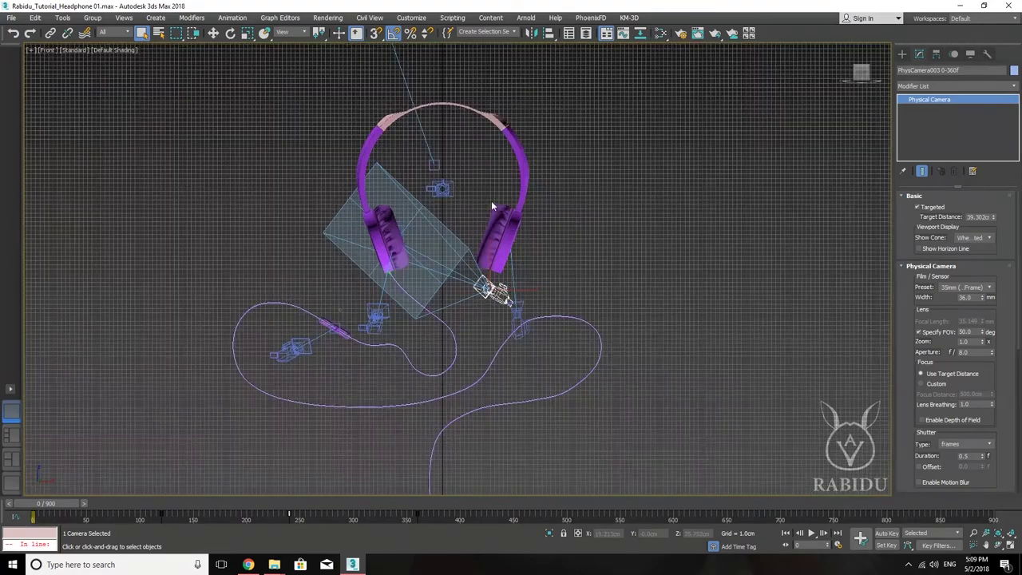
# Switch to the Left view, centre the headphones, select the right-hand camera, then deselect.
pyautogui.click(48, 51)
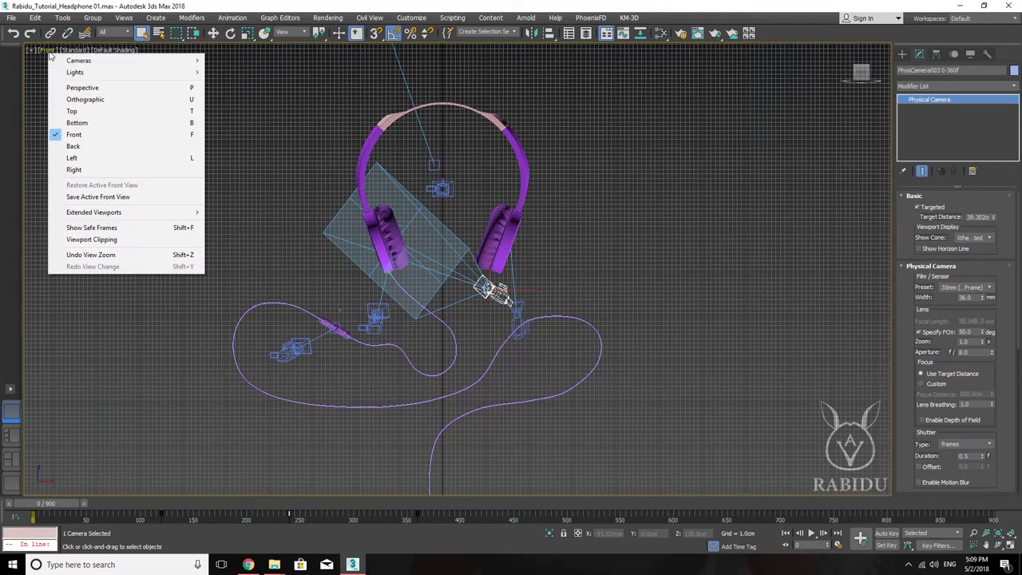
pyautogui.click(103, 158)
pyautogui.scroll(-2, 600, 312)
pyautogui.scroll(-2, 551, 282)
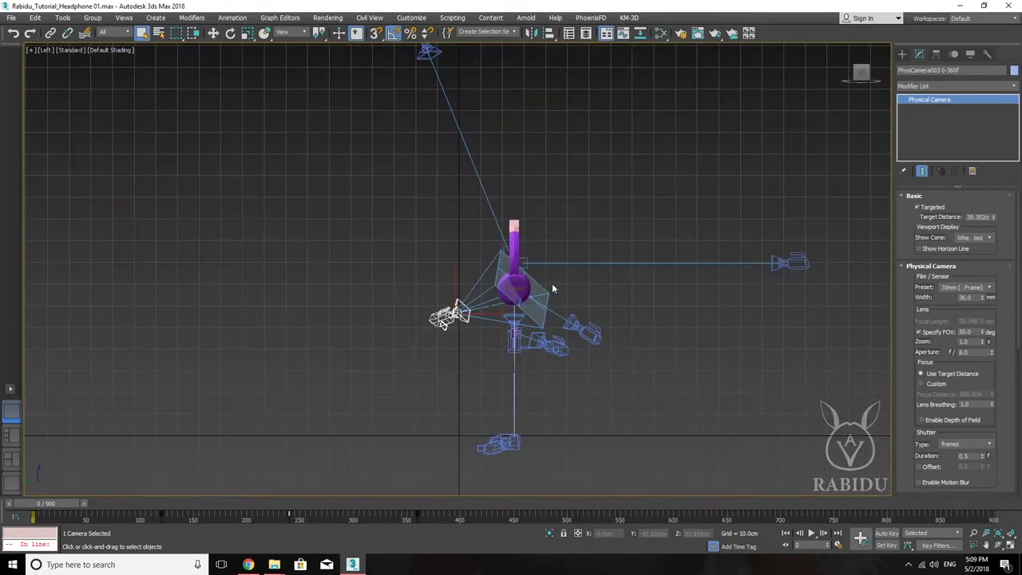
pyautogui.scroll(3, 559, 241)
pyautogui.moveTo(560, 241)
pyautogui.mouseDown(button='middle')
pyautogui.moveTo(547, 162)
pyautogui.moveTo(593, 189)
pyautogui.mouseUp(button='middle')
pyautogui.scroll(-2, 583, 157)
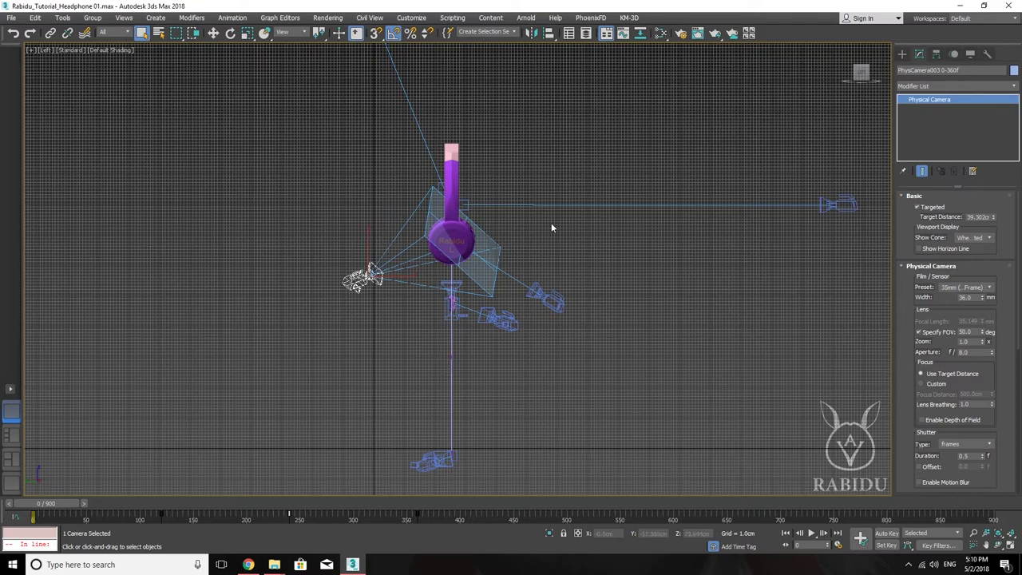
pyautogui.moveTo(766, 169); pyautogui.dragTo(879, 285)
pyautogui.click(779, 283)
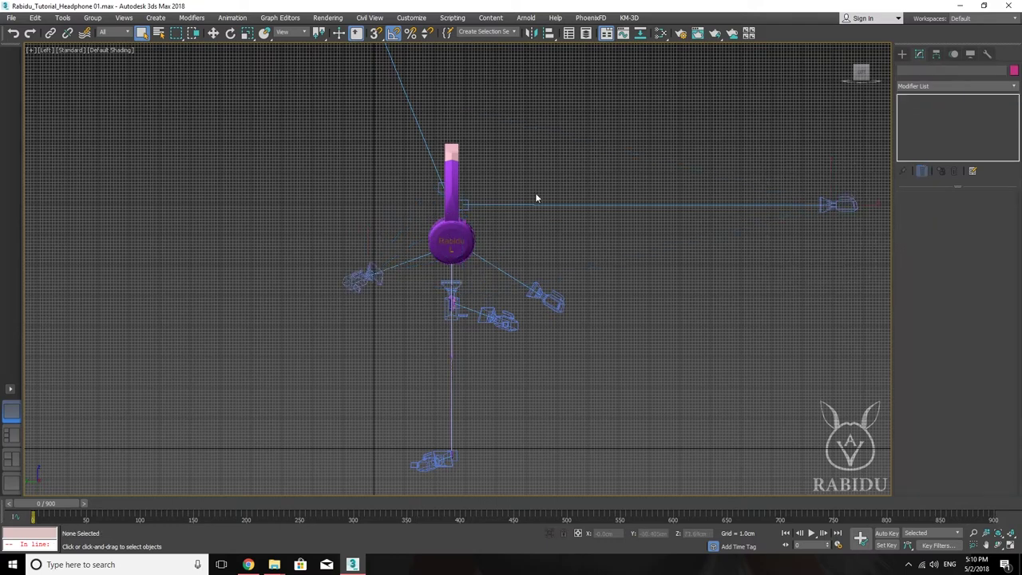
# Return to Perspective with P, orbit to a higher angle, and select the headband.
pyautogui.moveTo(567, 161); pyautogui.dragTo(475, 183, button='middle')
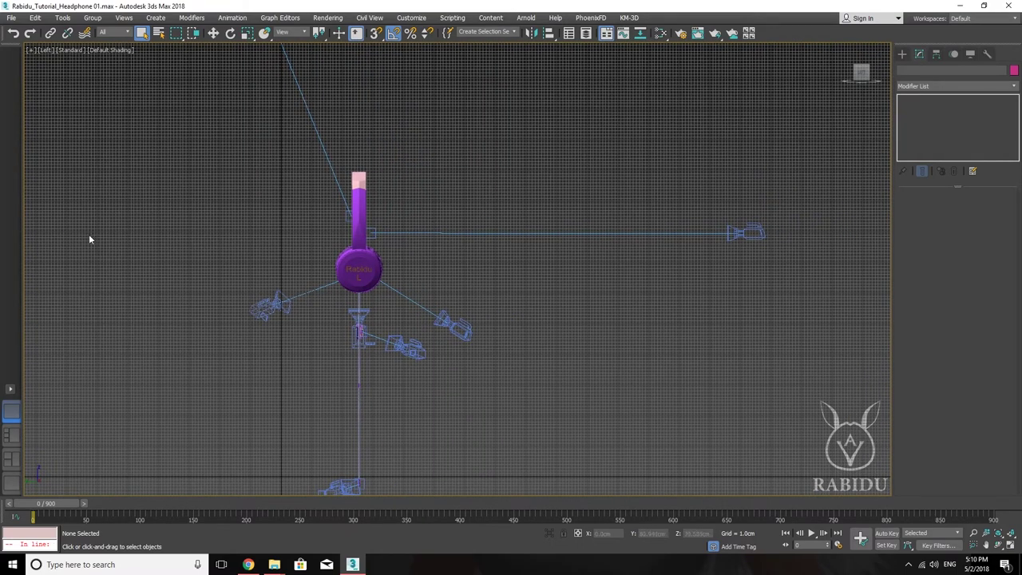
pyautogui.moveTo(588, 255); pyautogui.dragTo(638, 243, button='middle')
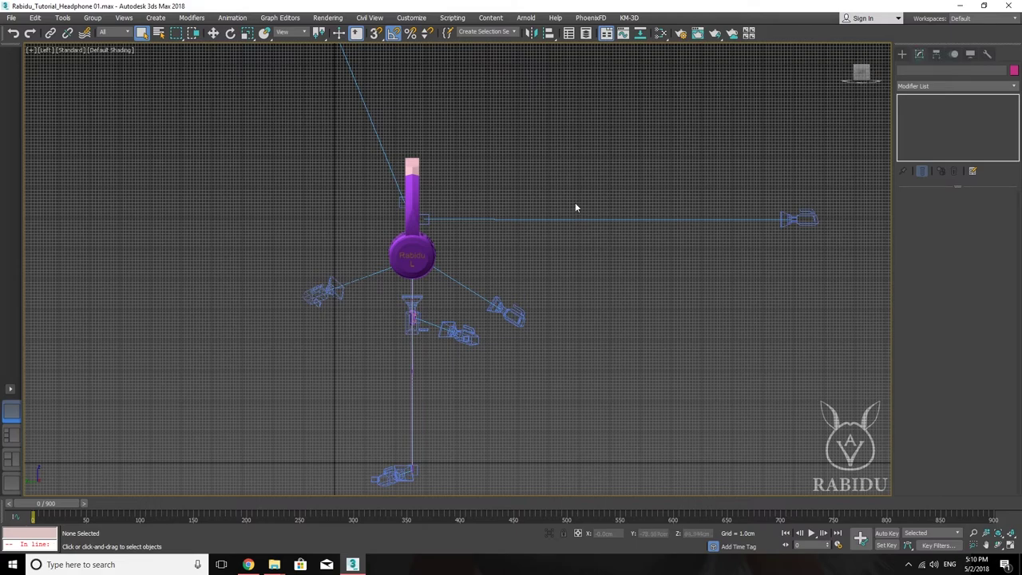
pyautogui.press('p')
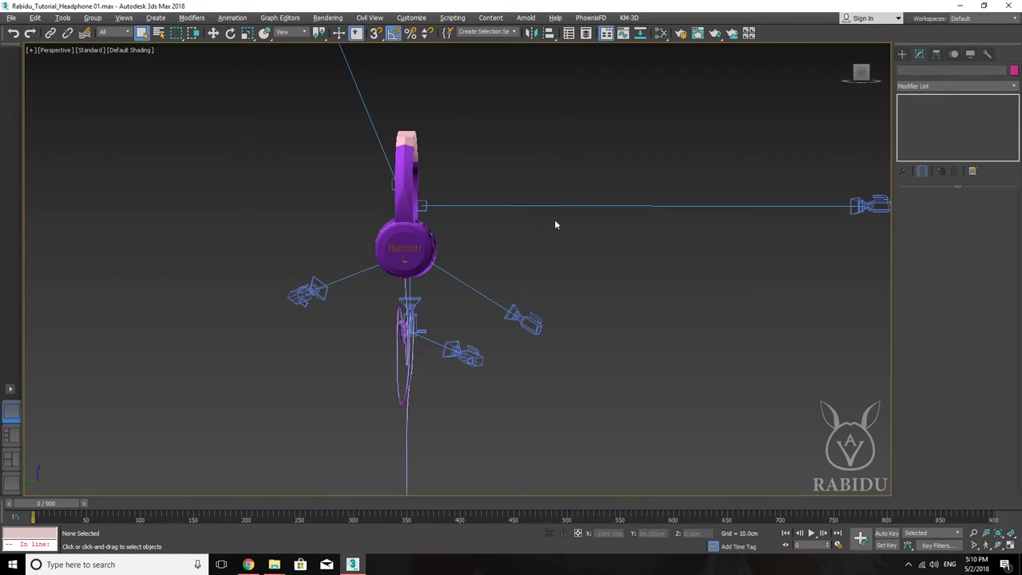
pyautogui.keyDown('alt'); pyautogui.moveTo(554, 219); pyautogui.dragTo(510, 258, button='middle'); pyautogui.keyUp('alt')
pyautogui.scroll(4, 510, 257)
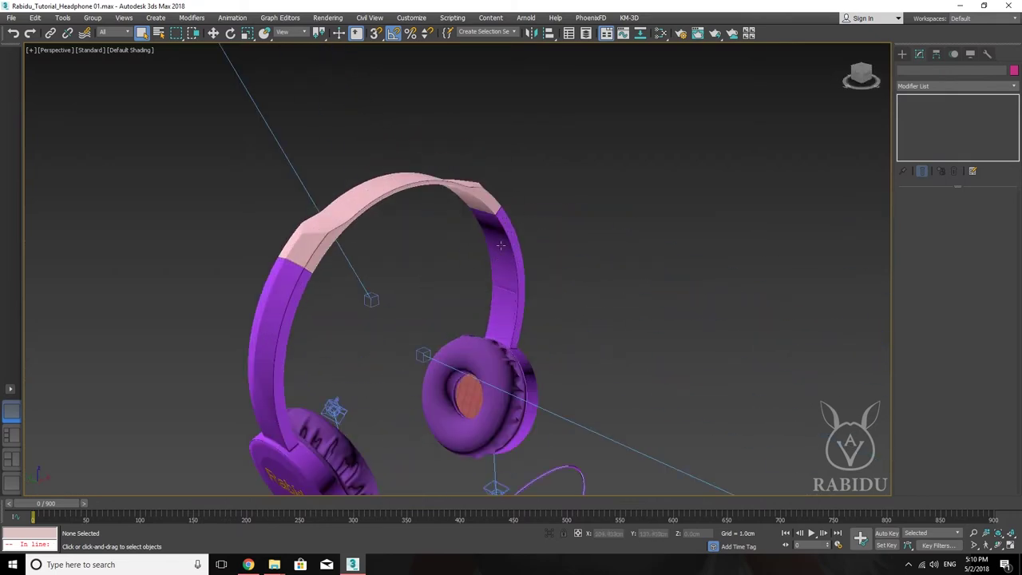
pyautogui.click(505, 255)
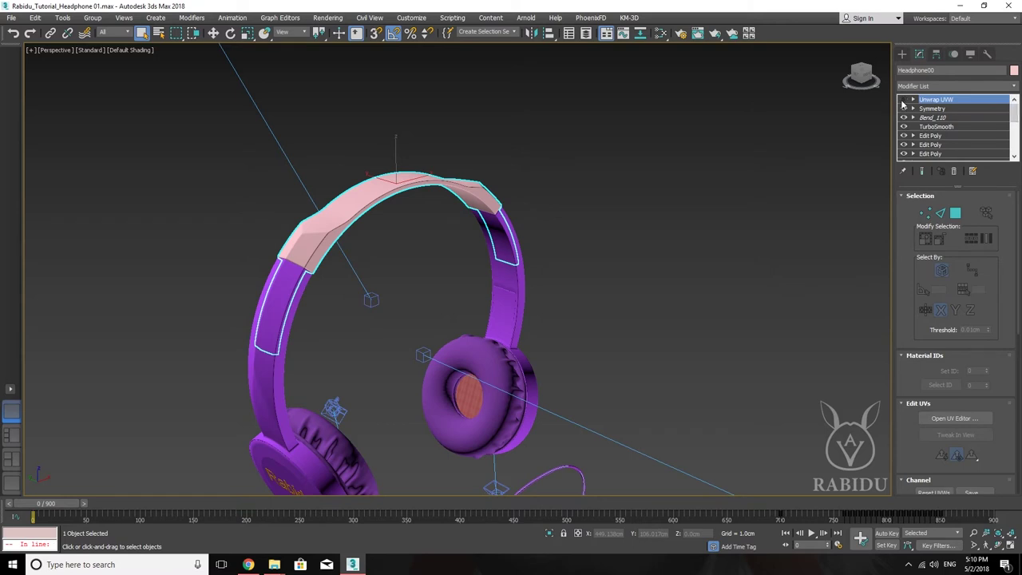
# Toggle the Symmetry and Bend_110 modifiers off and back on for the headband.
pyautogui.click(904, 109)
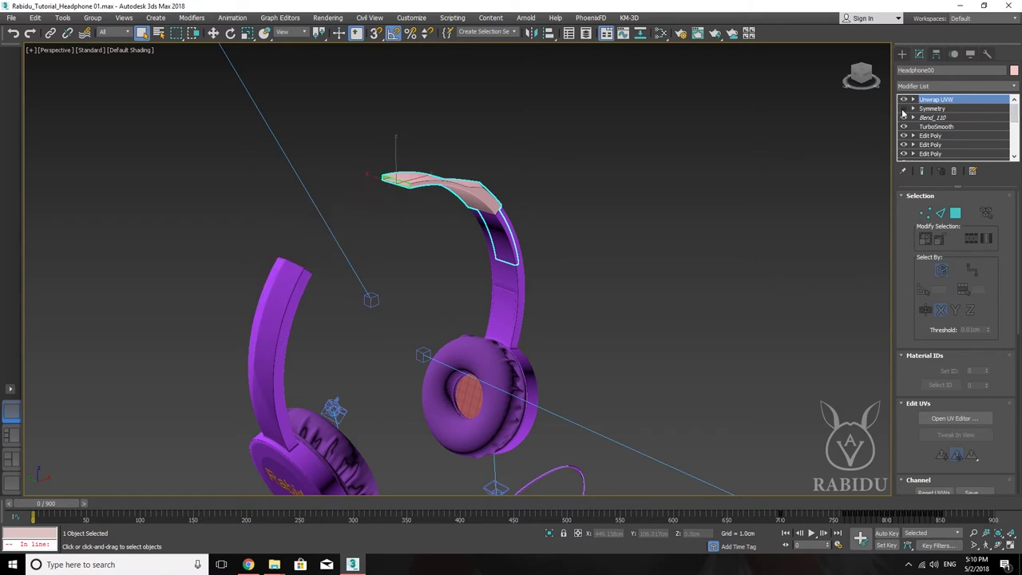
pyautogui.click(904, 109)
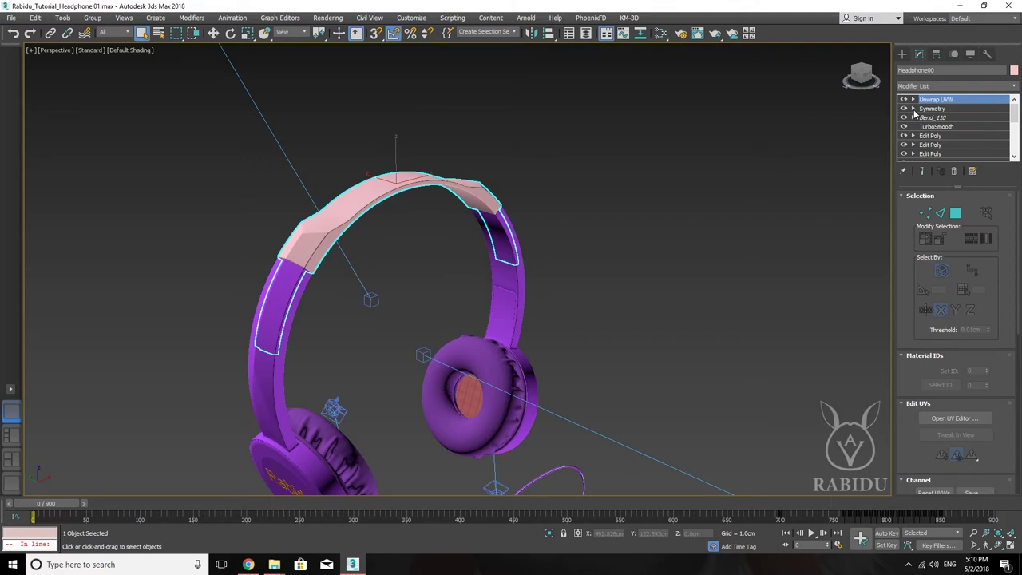
pyautogui.click(945, 119)
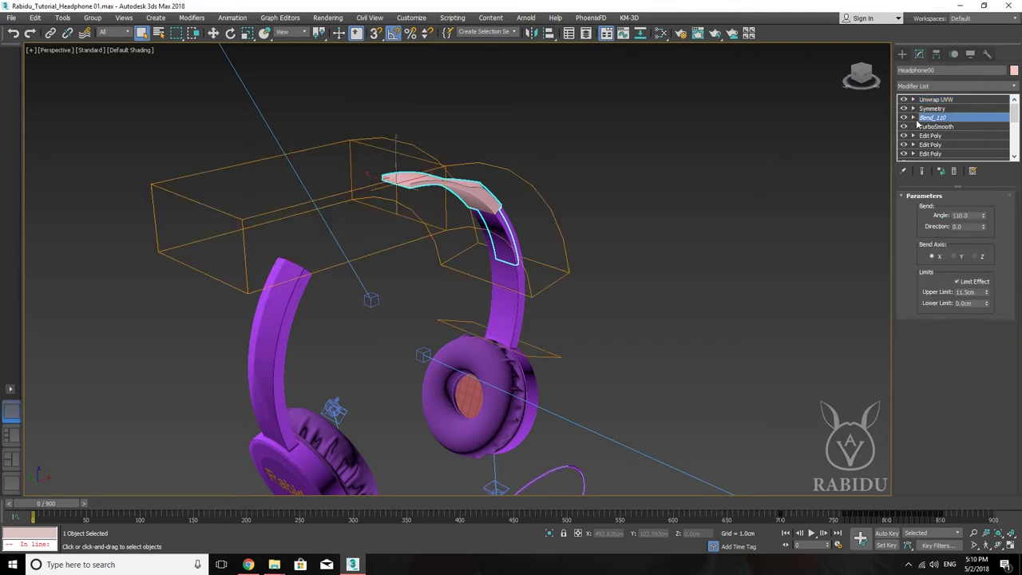
pyautogui.click(905, 118)
pyautogui.click(904, 118)
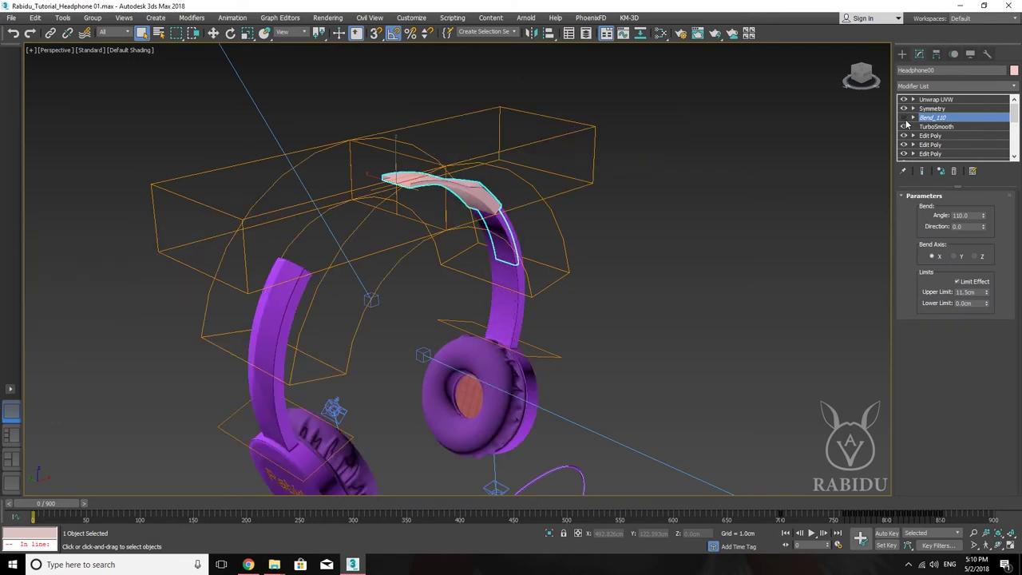
pyautogui.click(905, 118)
pyautogui.click(904, 118)
# Frame the headband, enable Edged Faces with F4, and toggle TurboSmooth off and on.
pyautogui.press('z')
pyautogui.press('F4')
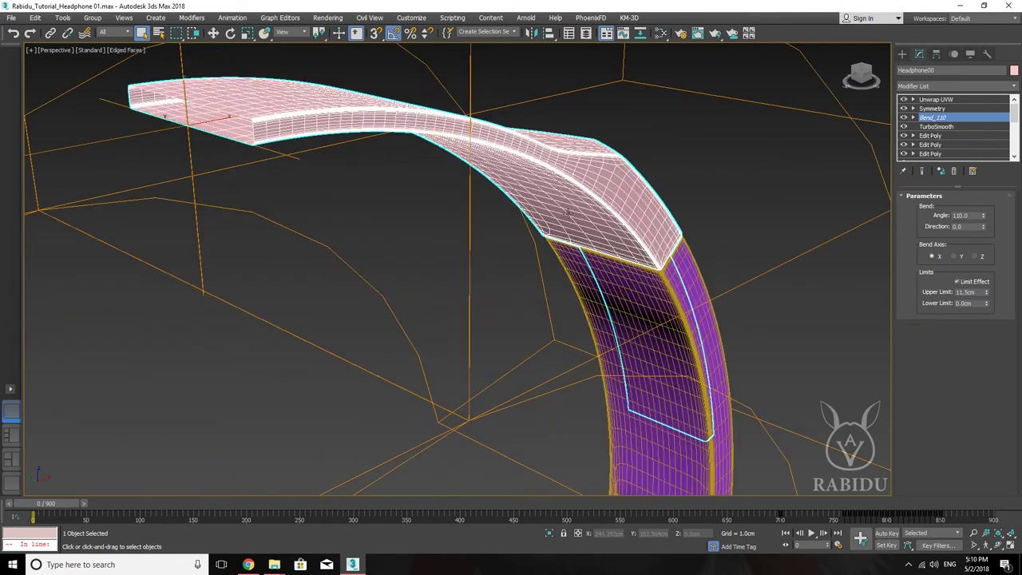
pyautogui.click(904, 126)
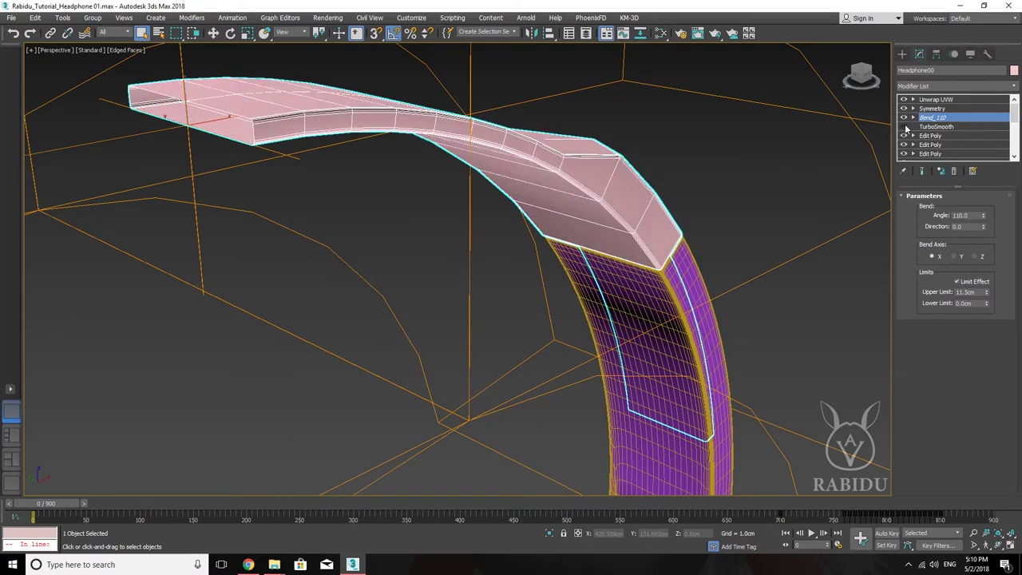
pyautogui.click(905, 127)
pyautogui.scroll(-2, 476, 210)
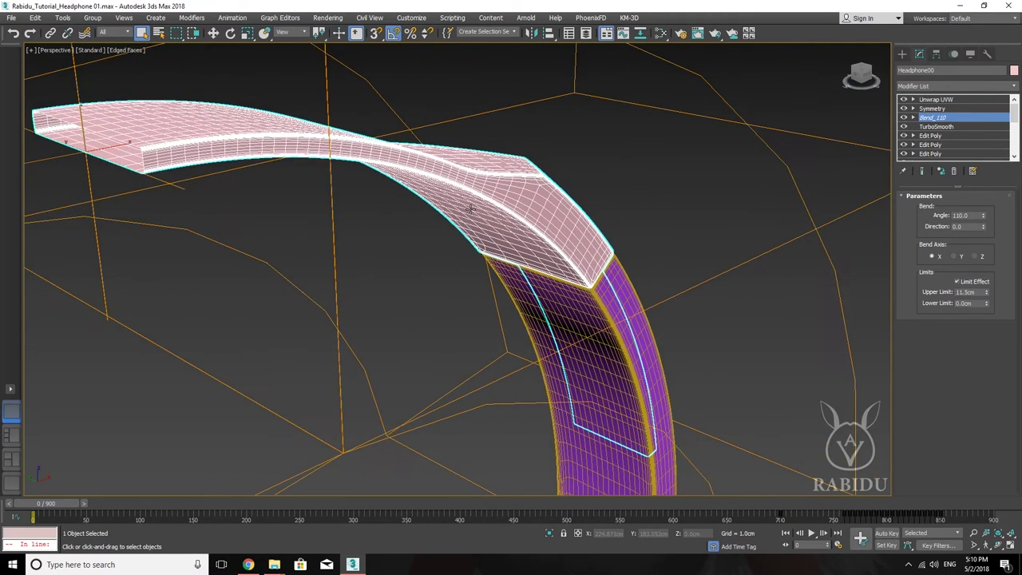
pyautogui.scroll(-5, 476, 210)
# Orbit, zoom and pan the Perspective view to show more cable, then scrub to about frame 391.
pyautogui.click(902, 54)
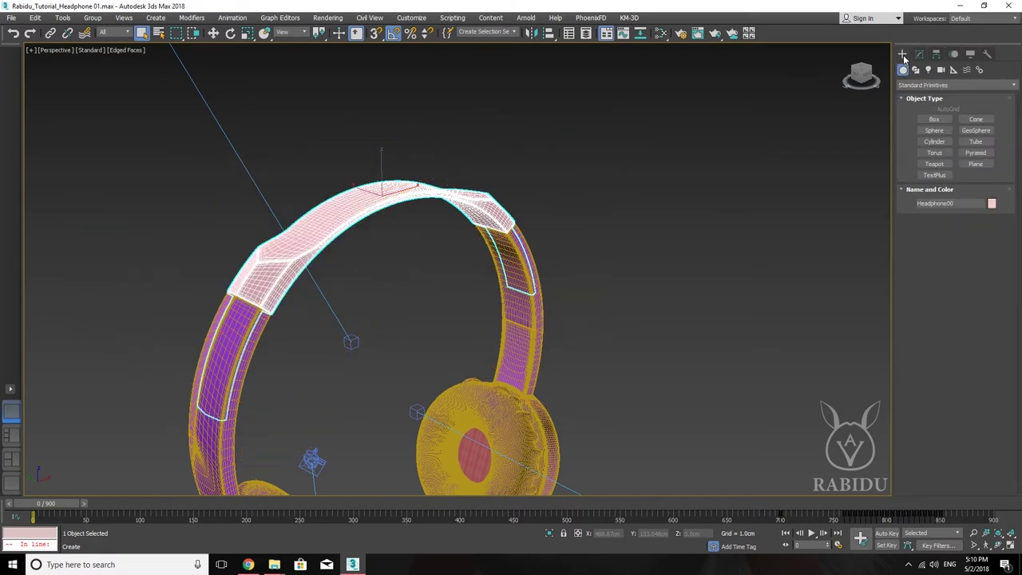
pyautogui.moveTo(660, 195)
pyautogui.keyDown('alt'); pyautogui.mouseDown(button='middle')
pyautogui.moveTo(653, 155)
pyautogui.moveTo(613, 221)
pyautogui.moveTo(542, 194)
pyautogui.moveTo(550, 209)
pyautogui.moveTo(554, 199)
pyautogui.moveTo(590, 196)
pyautogui.mouseUp(button='middle'); pyautogui.keyUp('alt')
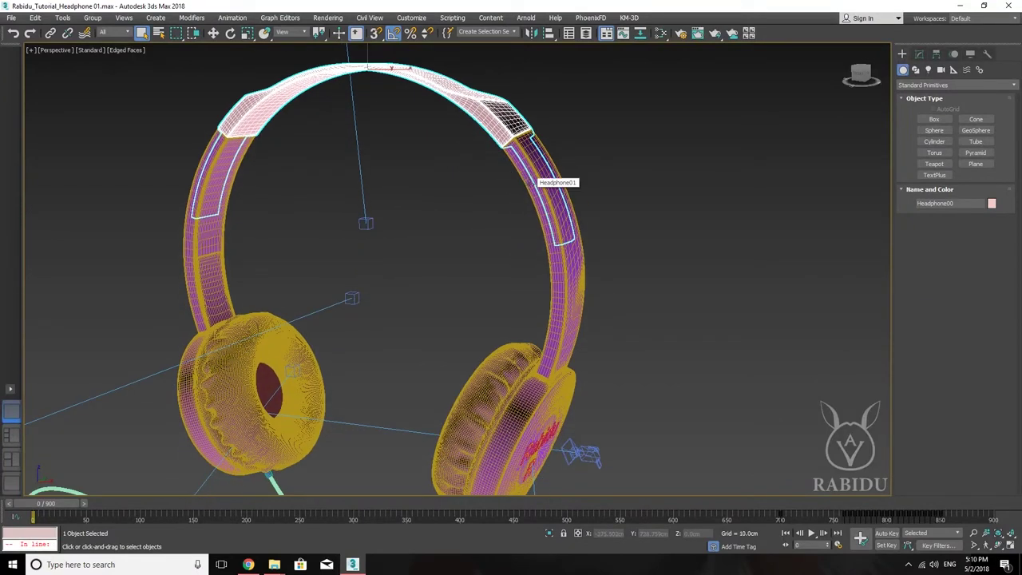
pyautogui.scroll(-2, 530, 198)
pyautogui.scroll(-2, 357, 197)
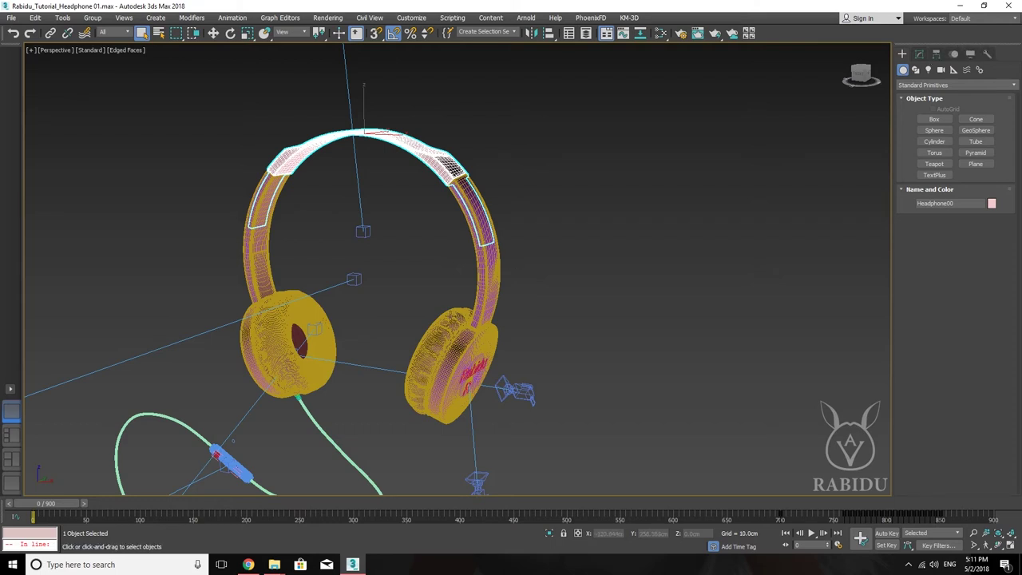
pyautogui.moveTo(446, 325); pyautogui.dragTo(482, 297, button='middle')
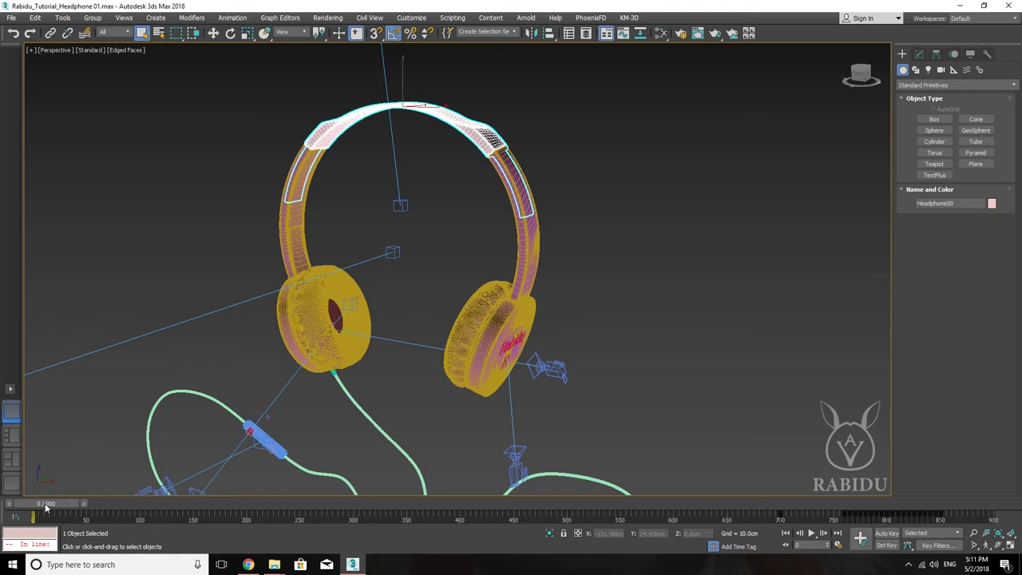
pyautogui.moveTo(46, 505)
pyautogui.mouseDown()
pyautogui.moveTo(544, 504)
pyautogui.moveTo(75, 503)
pyautogui.moveTo(833, 520)
pyautogui.moveTo(917, 533)
pyautogui.moveTo(591, 510)
pyautogui.moveTo(24, 505)
pyautogui.mouseUp()
# Open the Animation menu to look at it, then close it without choosing a command.
pyautogui.click(233, 18)
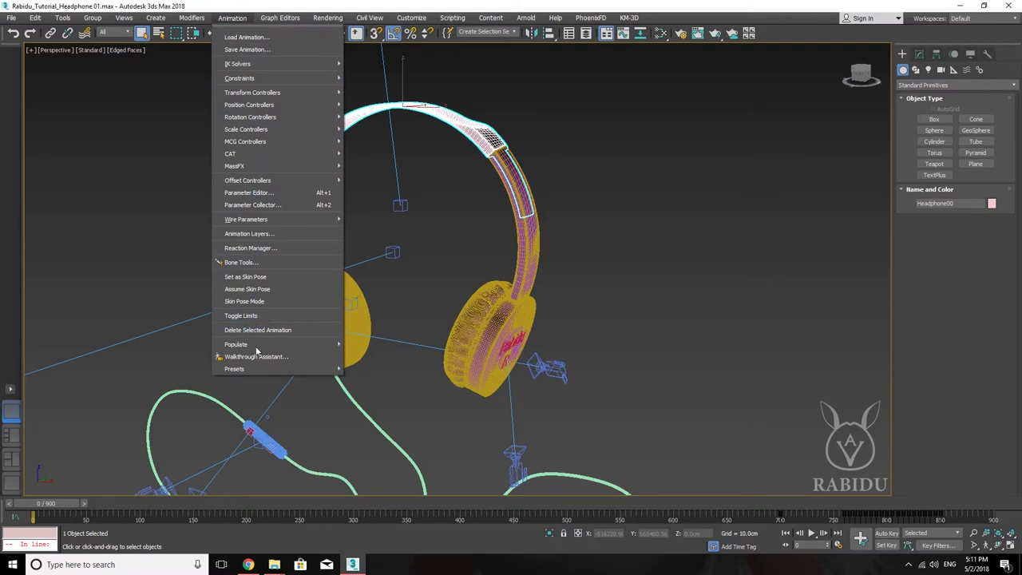
pyautogui.click(233, 18)
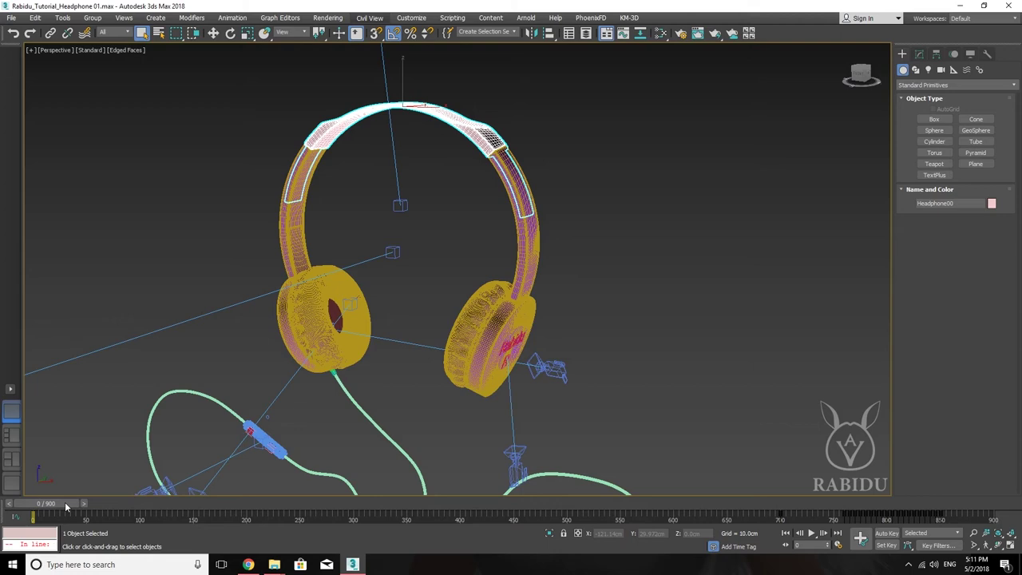
# Switch the viewport to PhysCamera001 and confirm it in the viewport's Cameras list.
pyautogui.press('c')
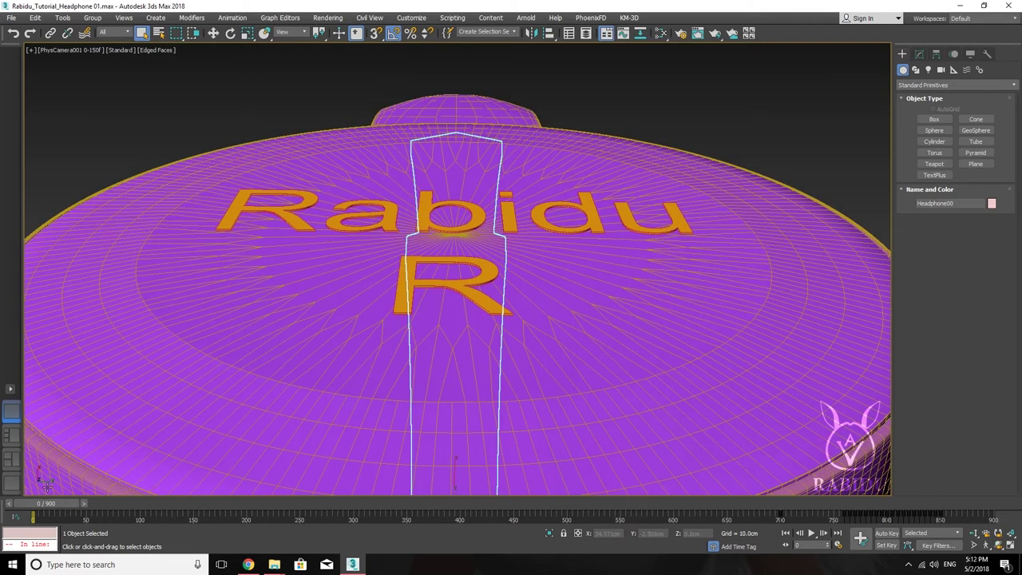
pyautogui.click(80, 50)
pyautogui.moveTo(109, 61)
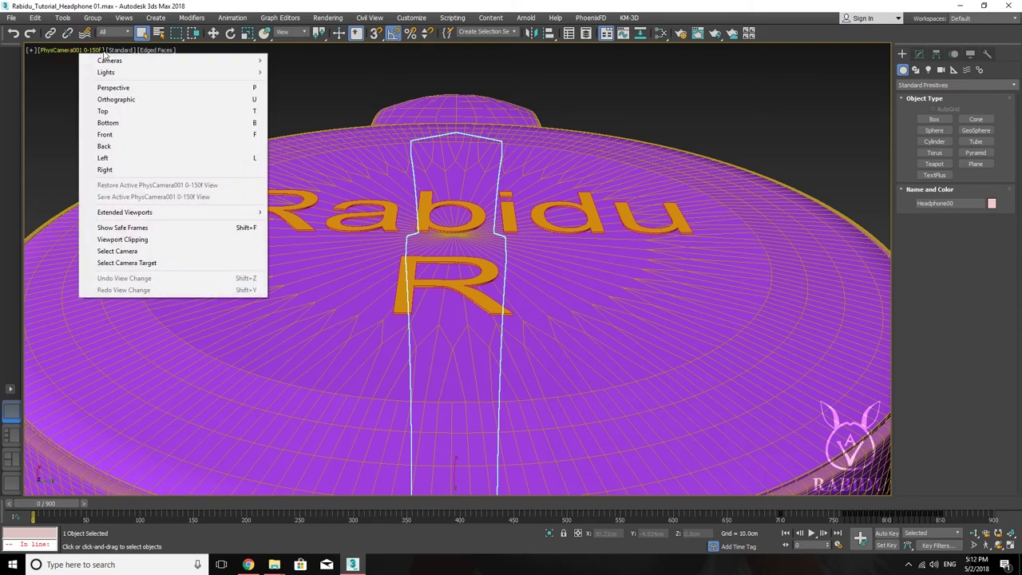
pyautogui.click(284, 64)
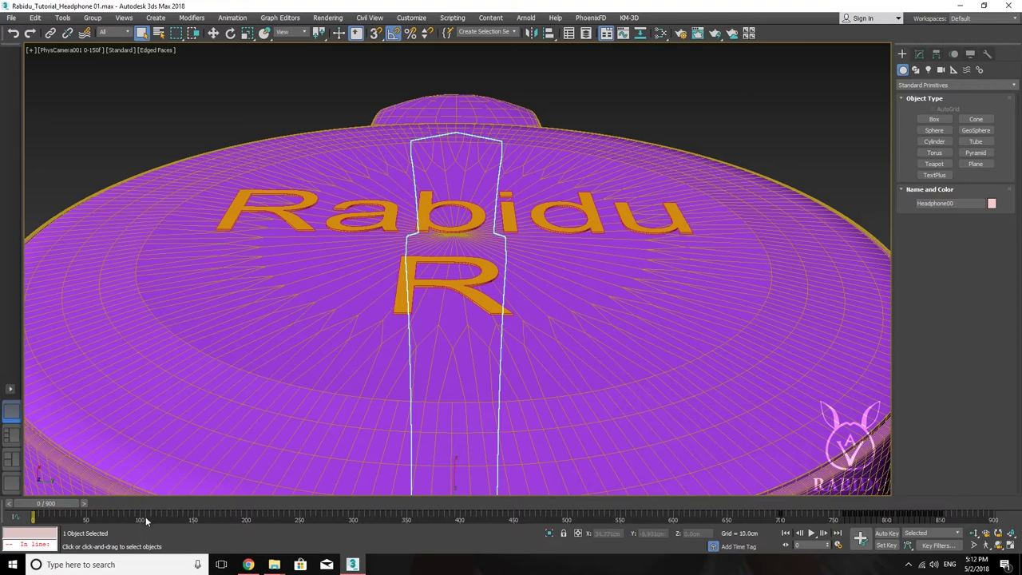
# Scrub the camera animation to about frame 151 and clear the selection.
pyautogui.moveTo(180, 504)
pyautogui.mouseDown()
pyautogui.moveTo(205, 502)
pyautogui.moveTo(201, 519)
pyautogui.moveTo(33, 515)
pyautogui.mouseUp()
pyautogui.click(150, 99)
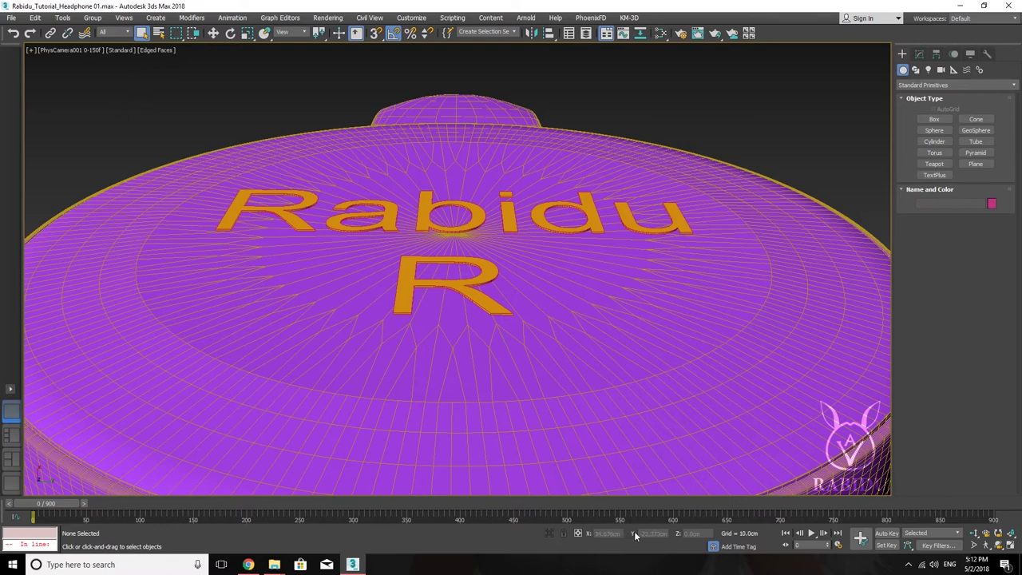
pyautogui.click(578, 533)
# Play the animation, stop at frame 83, step forward four frames and back one.
pyautogui.click(814, 534)
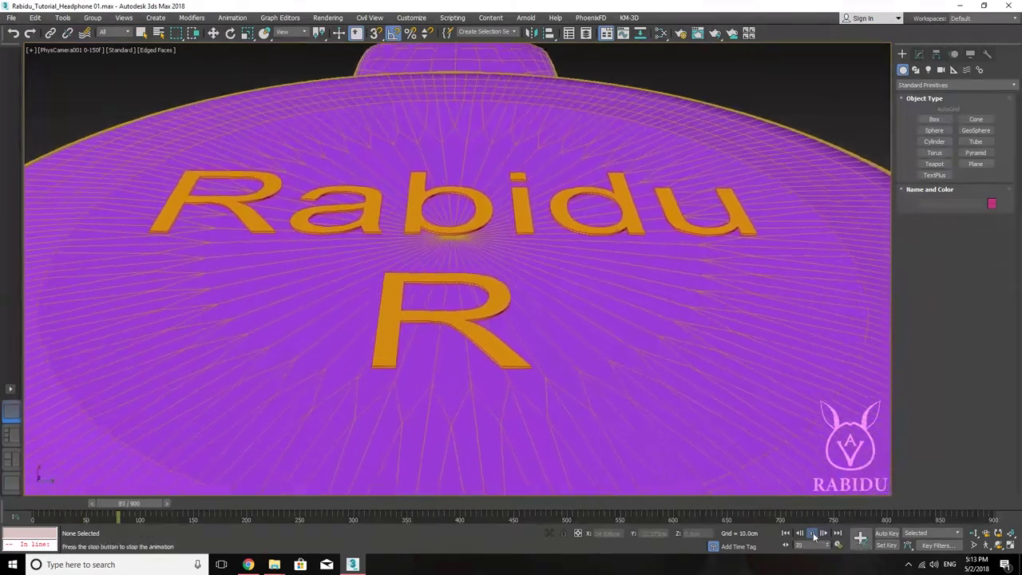
pyautogui.click(813, 533)
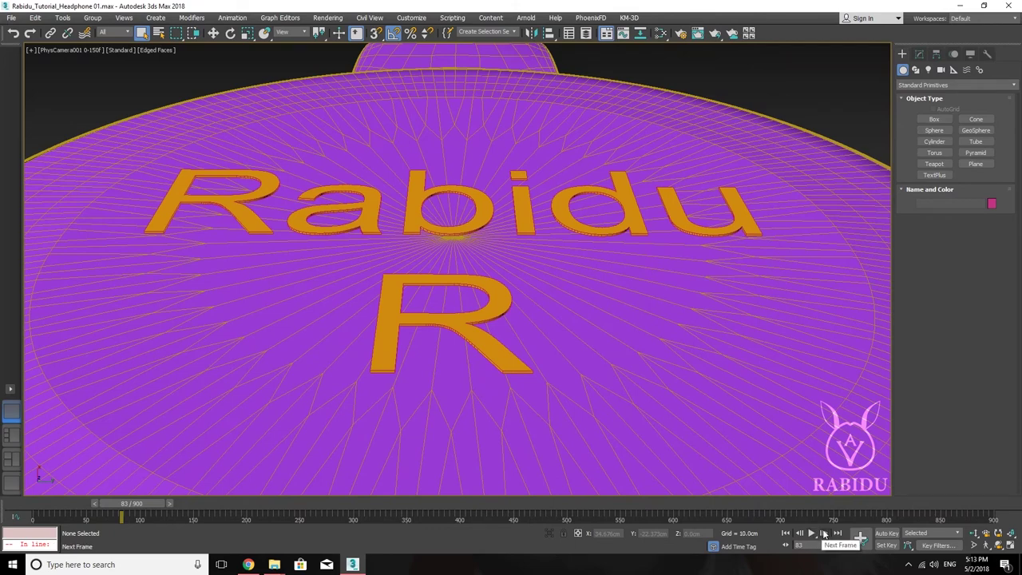
pyautogui.click(824, 533)
pyautogui.click(824, 533)
pyautogui.click(823, 534)
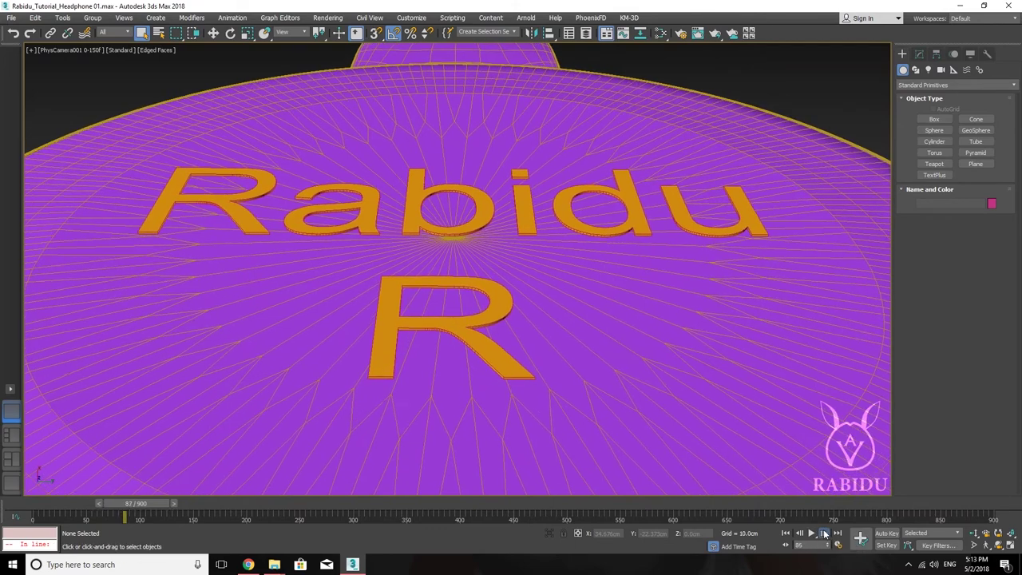
pyautogui.click(824, 533)
pyautogui.click(799, 533)
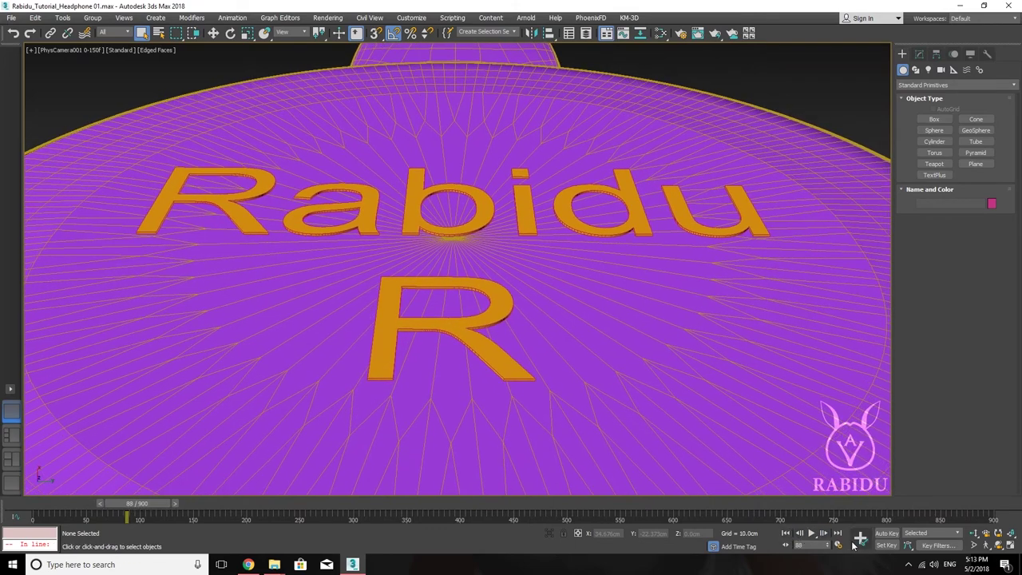
# Jump to frame 900, return to frame 0, and switch back to Perspective view.
pyautogui.click(837, 533)
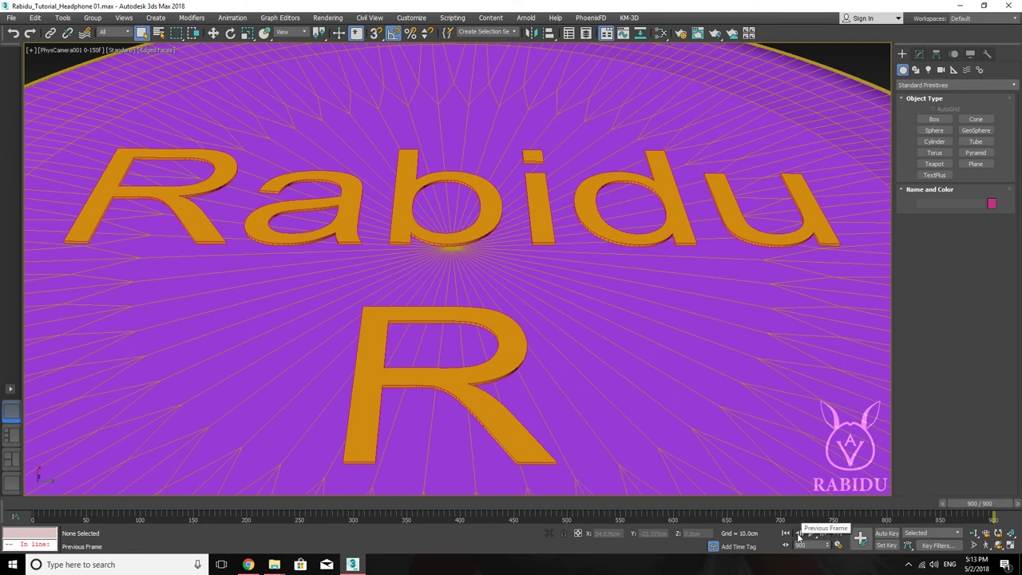
pyautogui.click(787, 533)
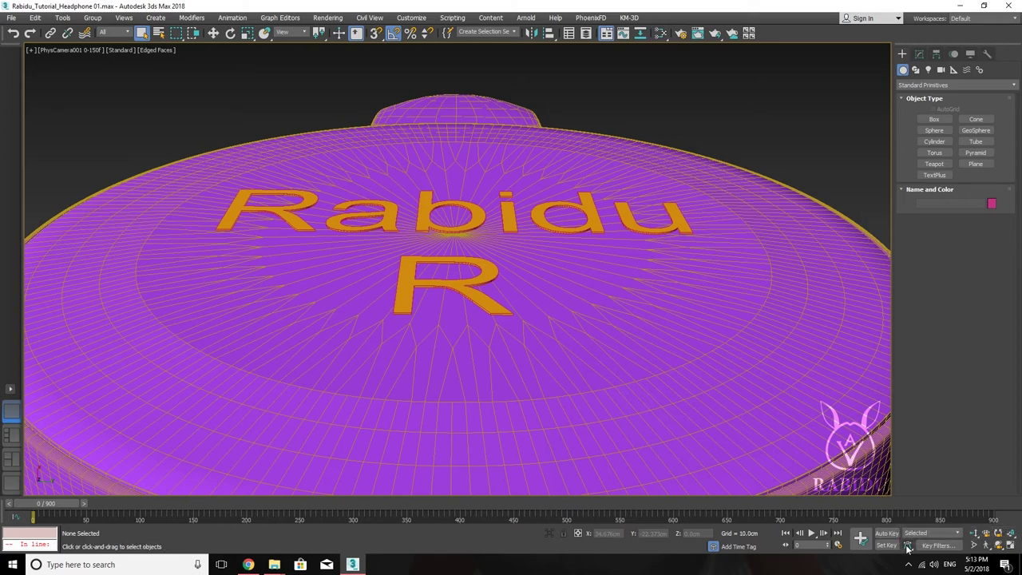
pyautogui.press('p')
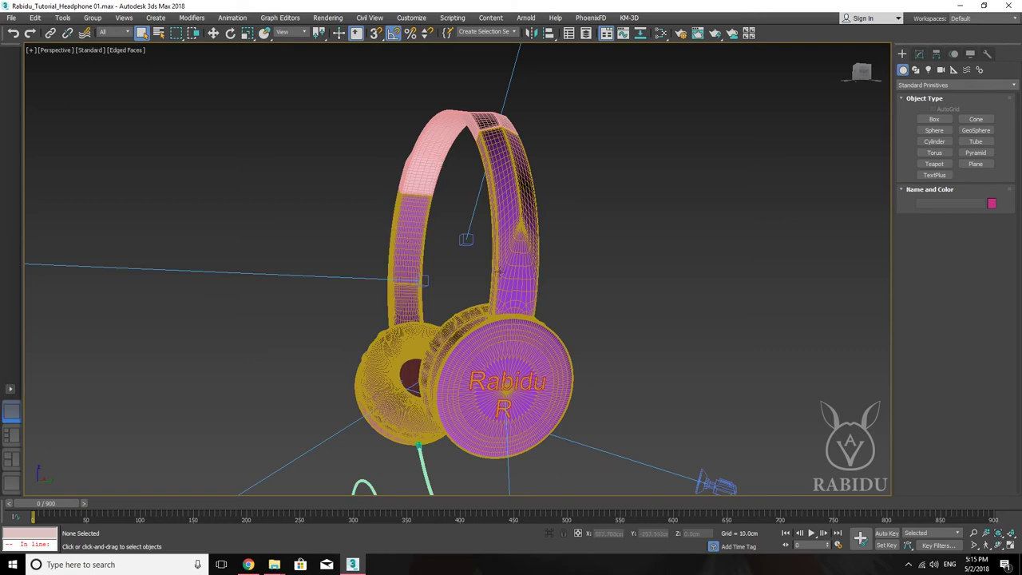
# Zoom out slightly, then zoom in toward the headphone ear cup.
pyautogui.click(975, 534)
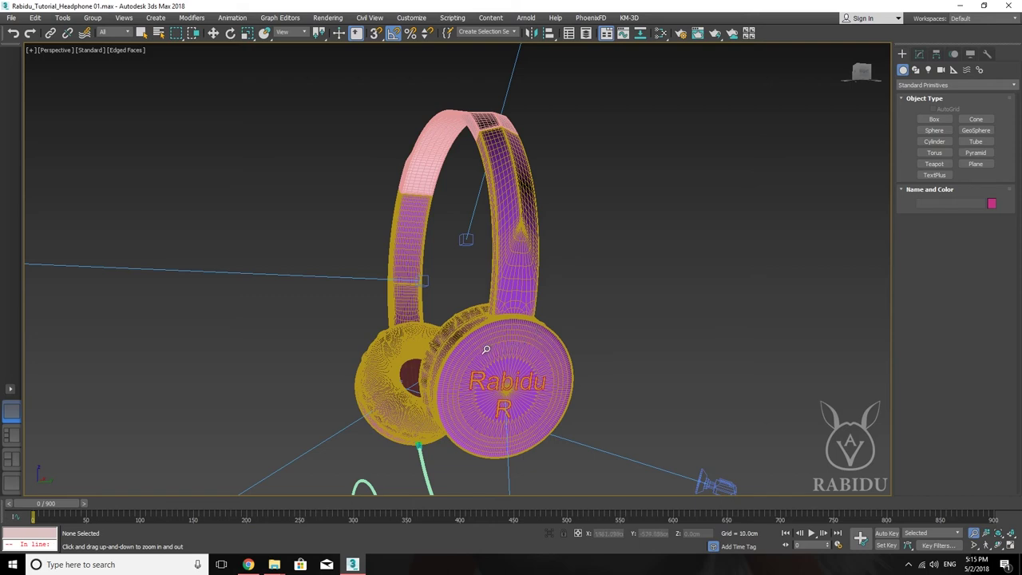
pyautogui.moveTo(398, 202); pyautogui.dragTo(410, 329)
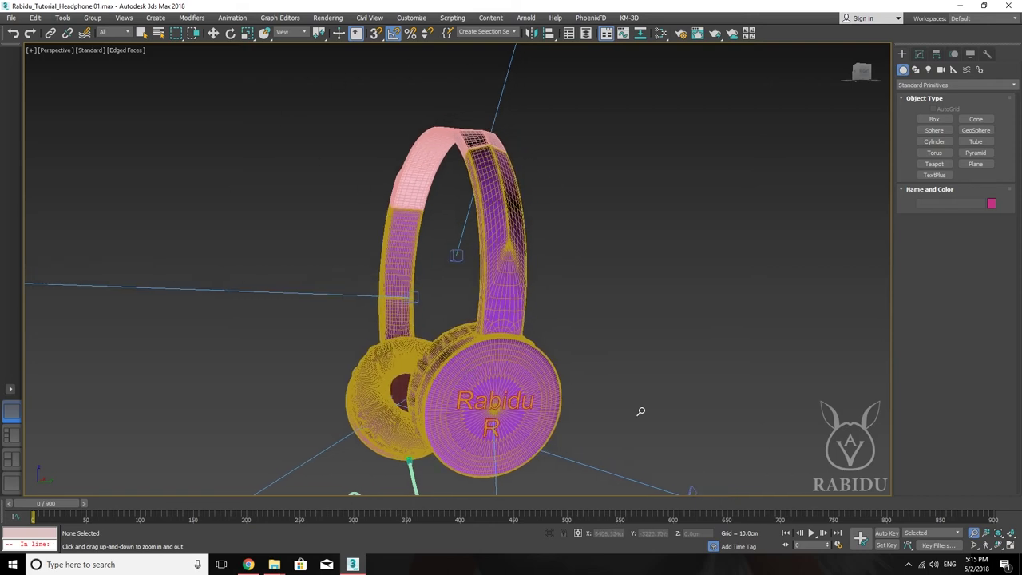
pyautogui.moveTo(473, 395)
pyautogui.mouseDown()
pyautogui.moveTo(469, 375)
pyautogui.moveTo(470, 384)
pyautogui.mouseUp()
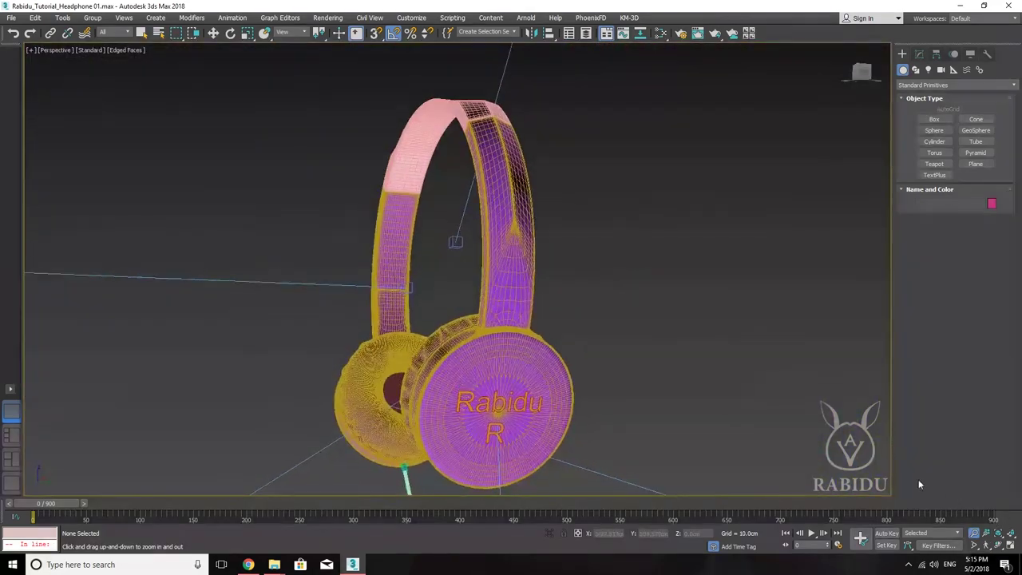
# Orbit to the headphones' other side and widen the MAXScript mini-listener to show its text.
pyautogui.click(998, 544)
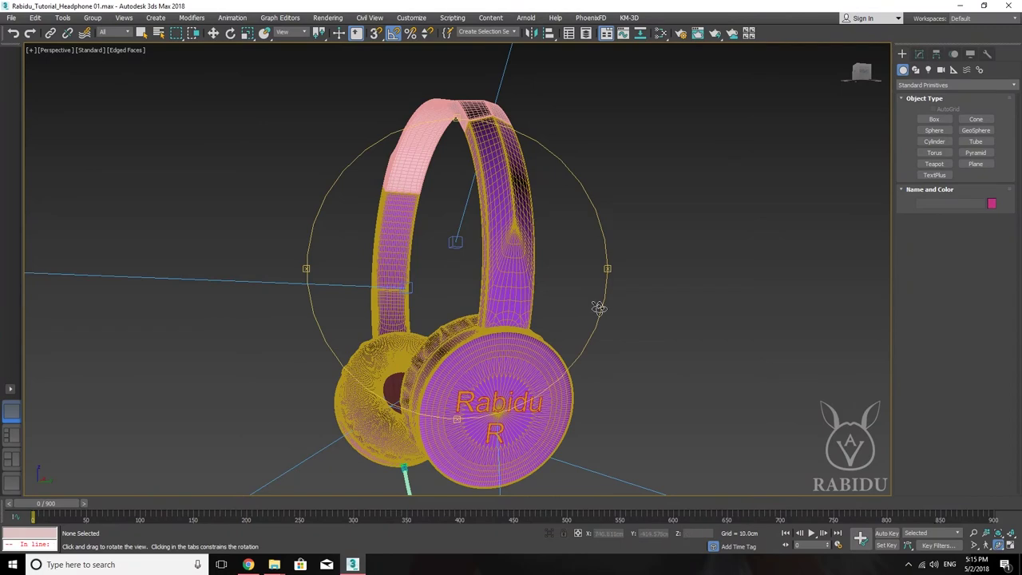
pyautogui.moveTo(456, 297)
pyautogui.mouseDown()
pyautogui.moveTo(472, 314)
pyautogui.moveTo(582, 317)
pyautogui.mouseUp()
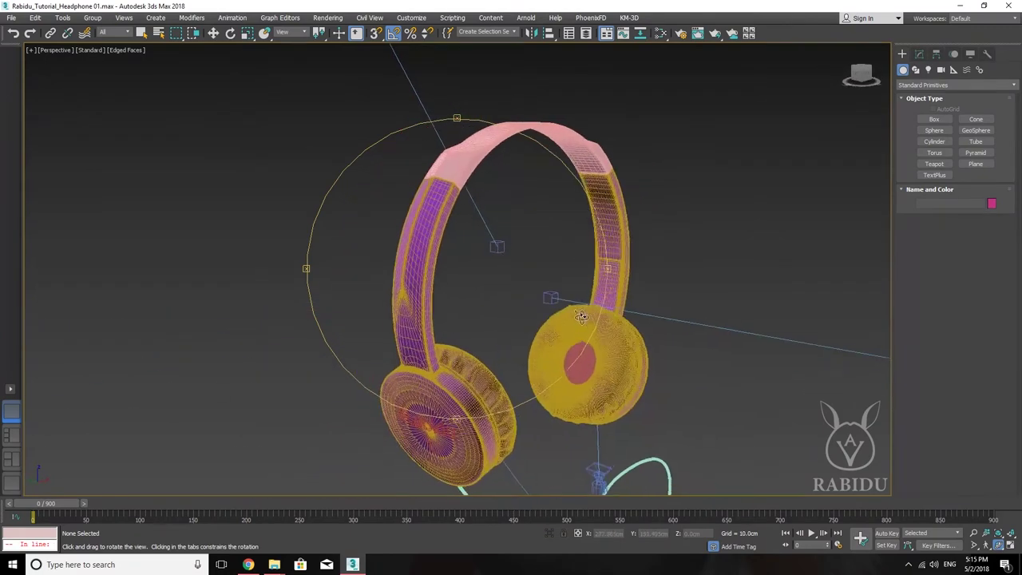
pyautogui.click(998, 547)
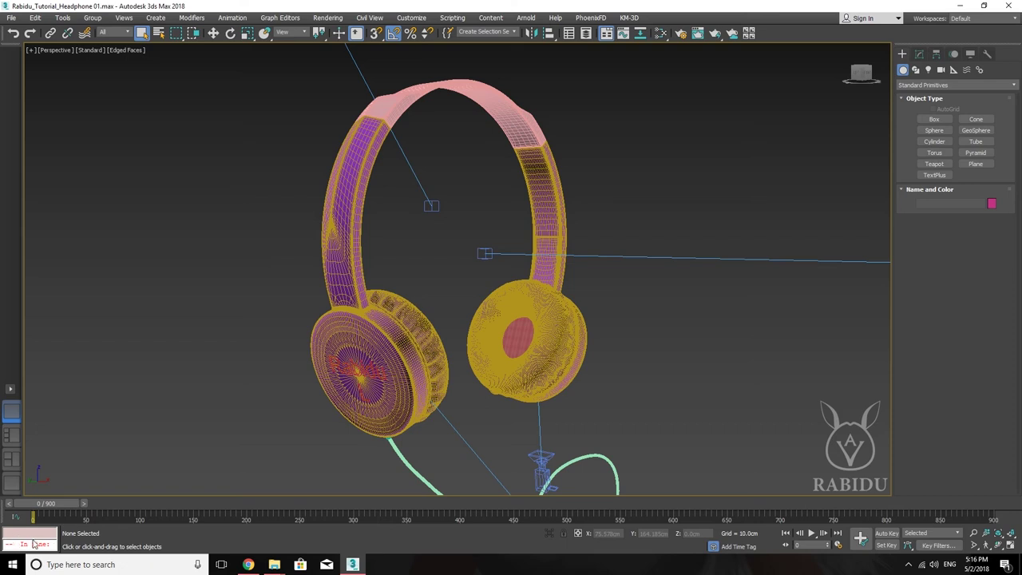
pyautogui.moveTo(58, 534); pyautogui.dragTo(149, 539)
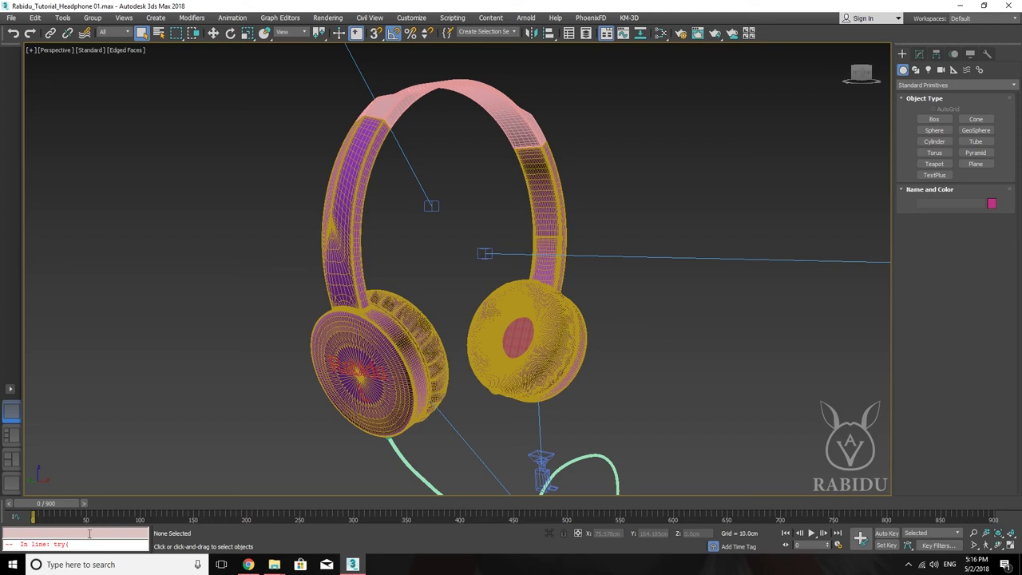
# Open the Scripting menu to review its commands.
pyautogui.click(453, 19)
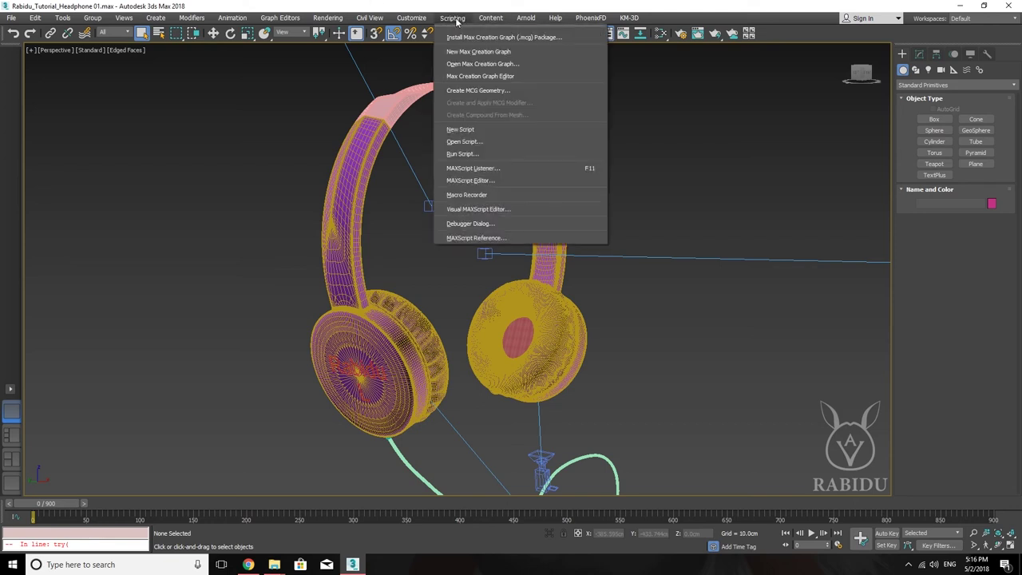